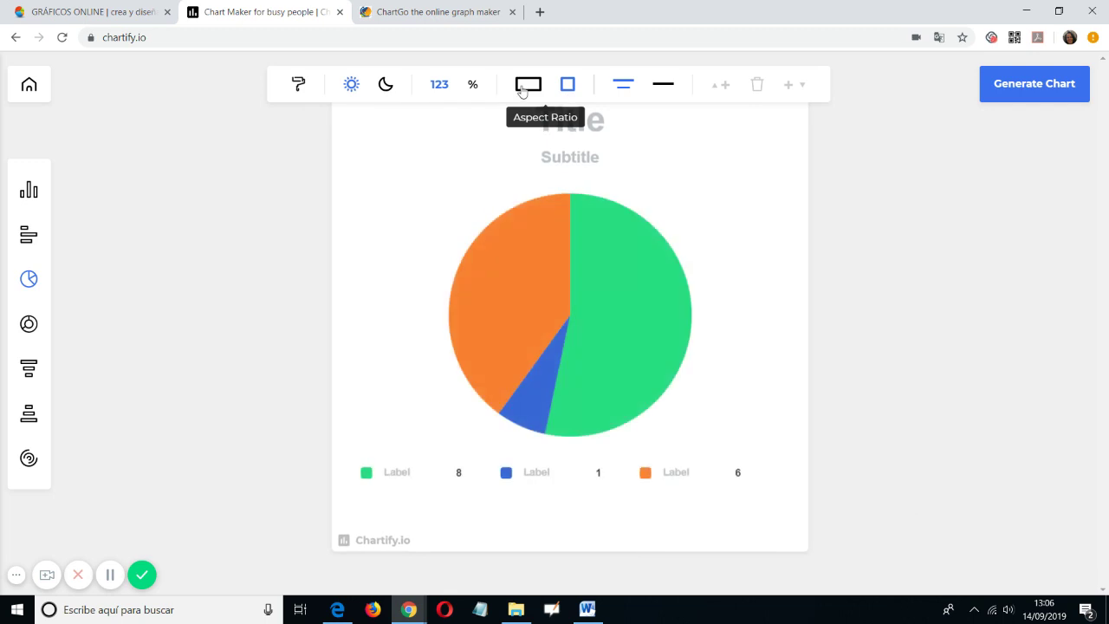
# - Switch the pie chart to the wide rectangular aspect ratio and hide its subtitle
pyautogui.click(525, 87)
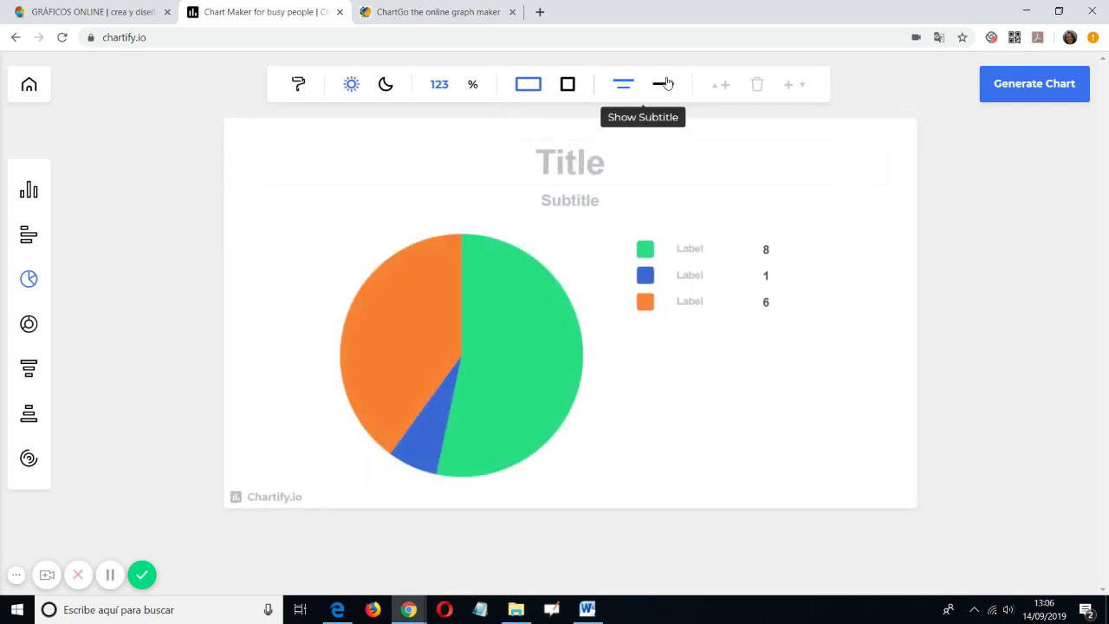
pyautogui.click(665, 84)
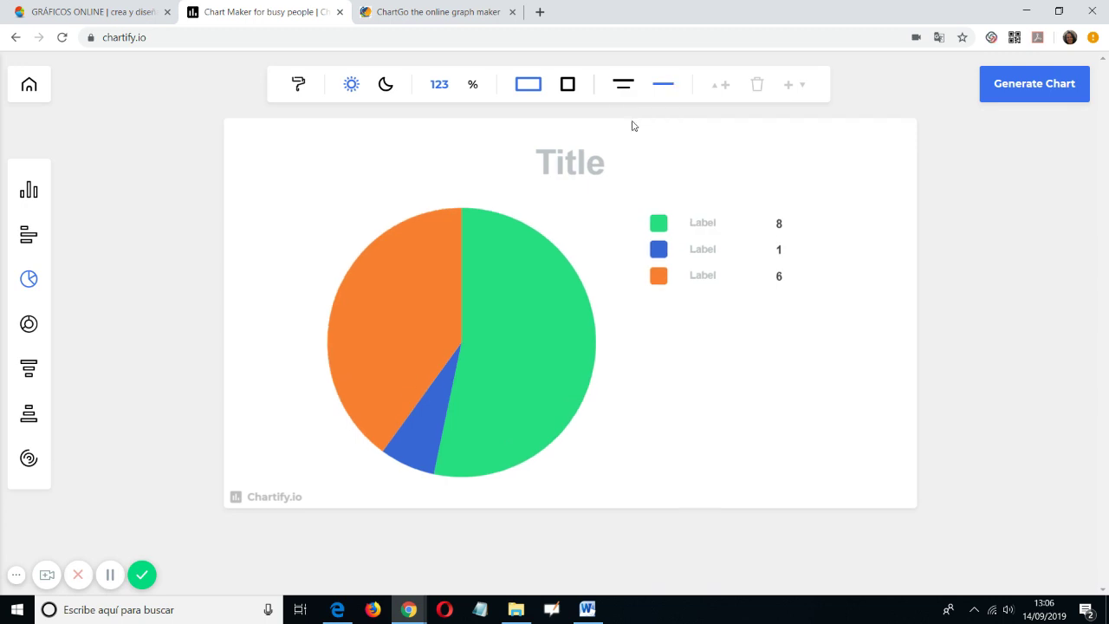
# - Title the pie chart "Existen los extraterrestres"
pyautogui.click(602, 154)
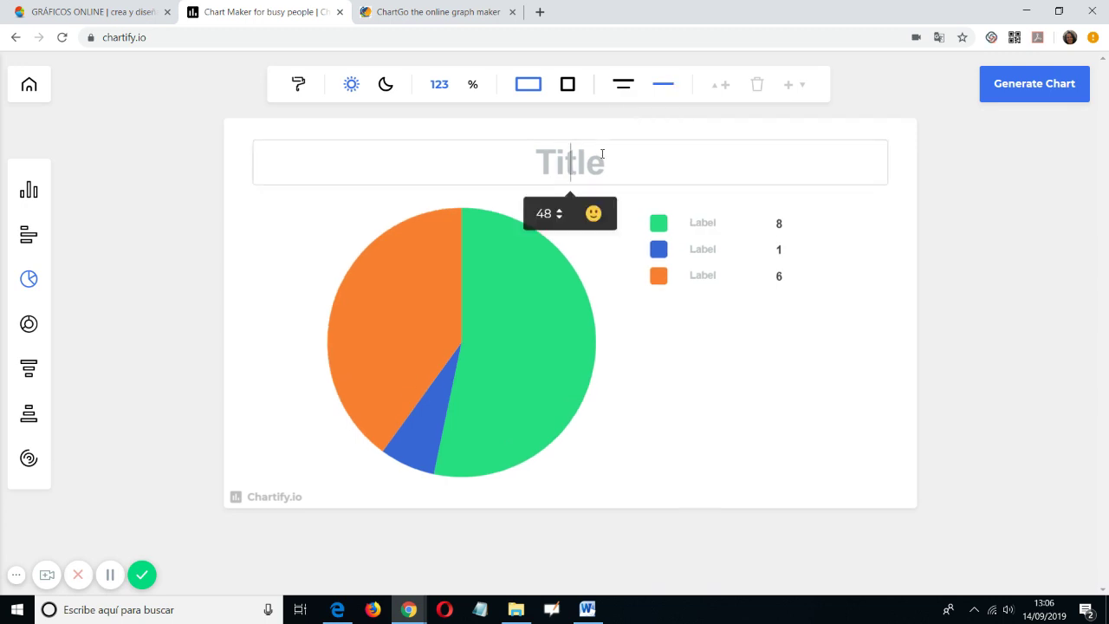
pyautogui.write('Existen lo')
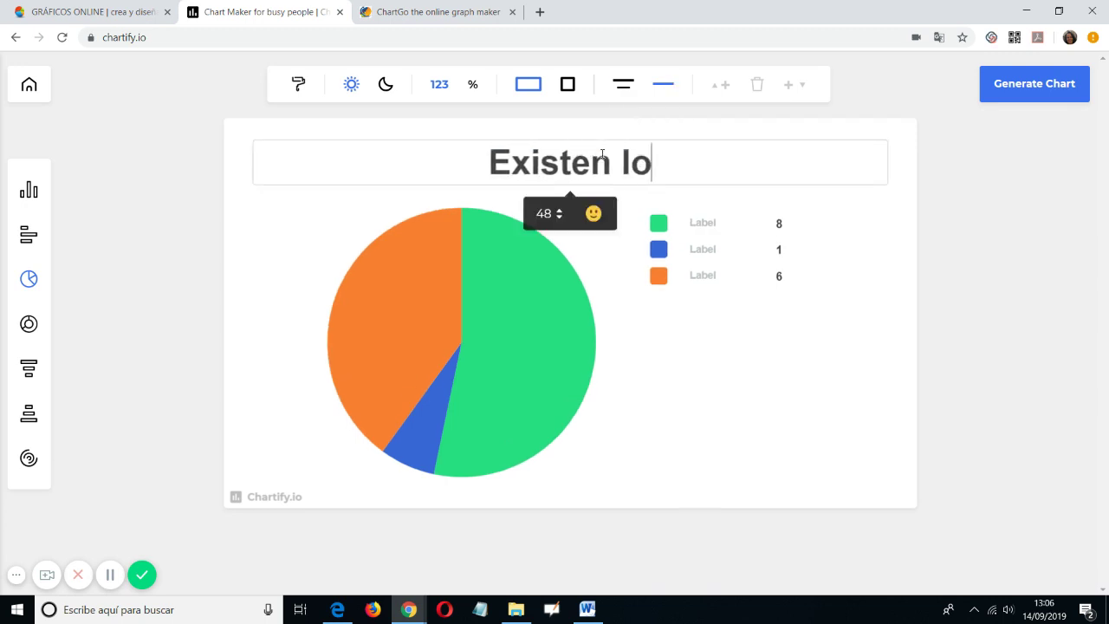
pyautogui.write('s extrate')
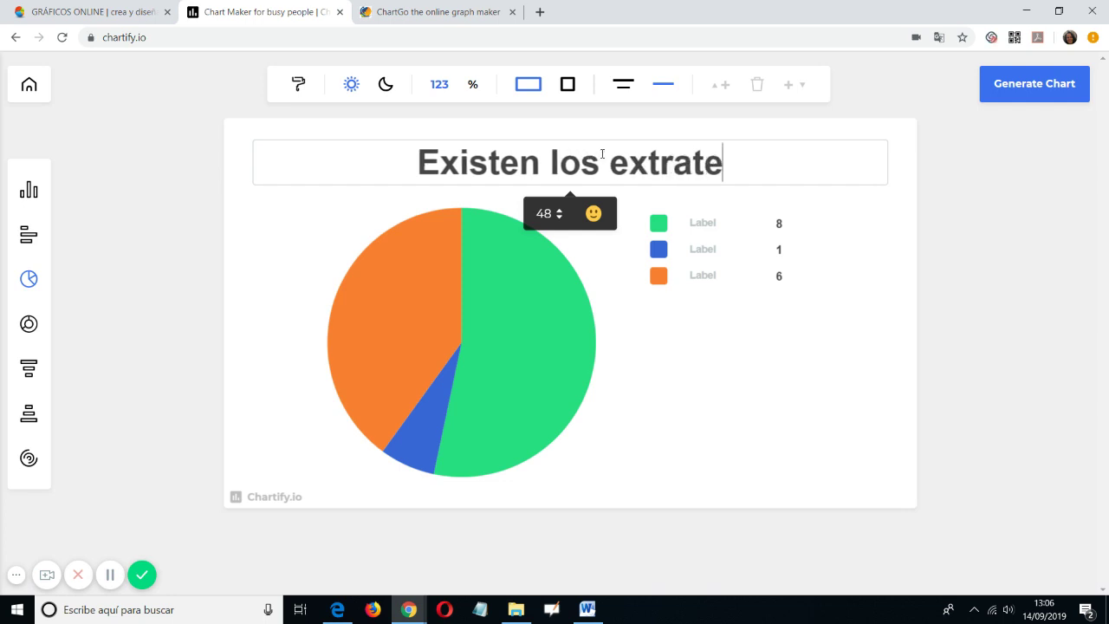
pyautogui.write('rrestres')
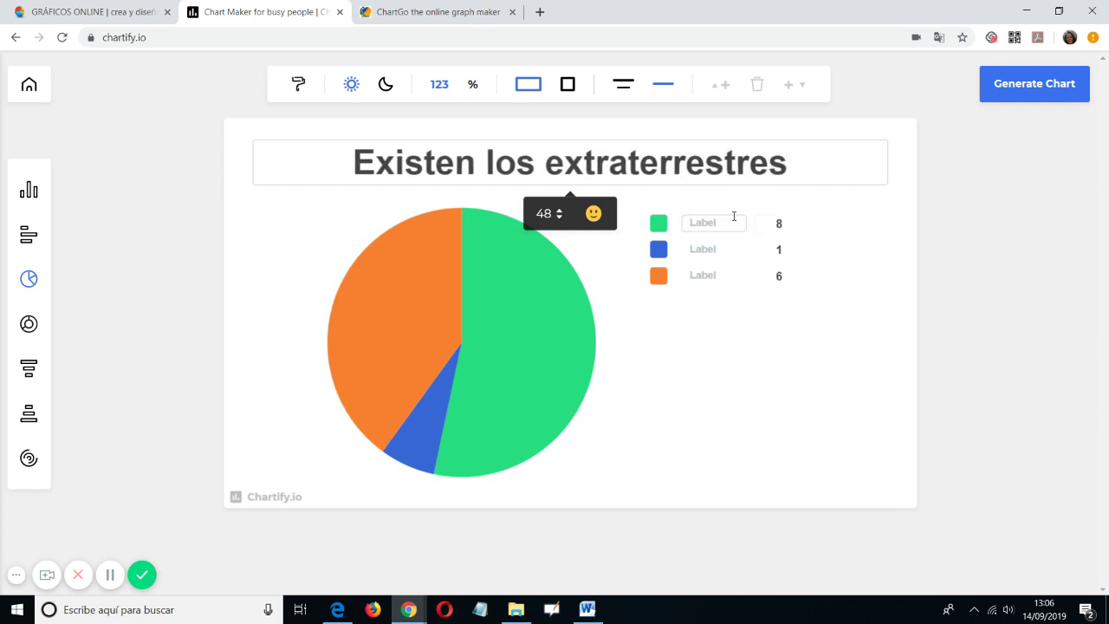
# - Label the green slice "Sí", the blue slice "No" and the orange slice "No lo sé"
pyautogui.click(714, 222)
pyautogui.write('N')
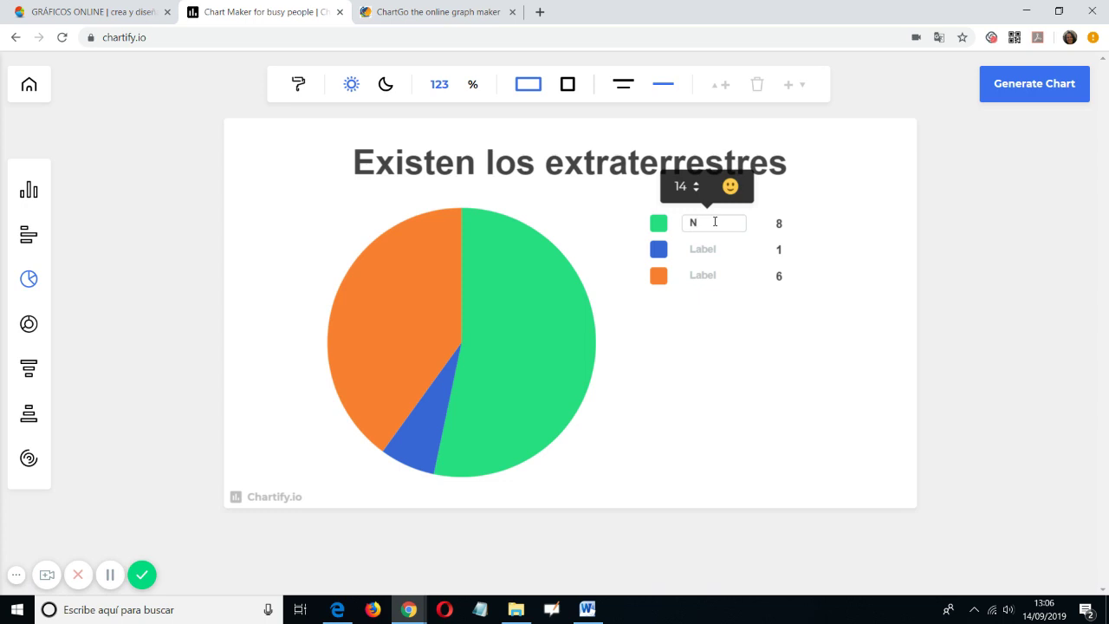
pyautogui.press('BackSpace')
pyautogui.write('Siu')
pyautogui.click(711, 248)
pyautogui.write('No')
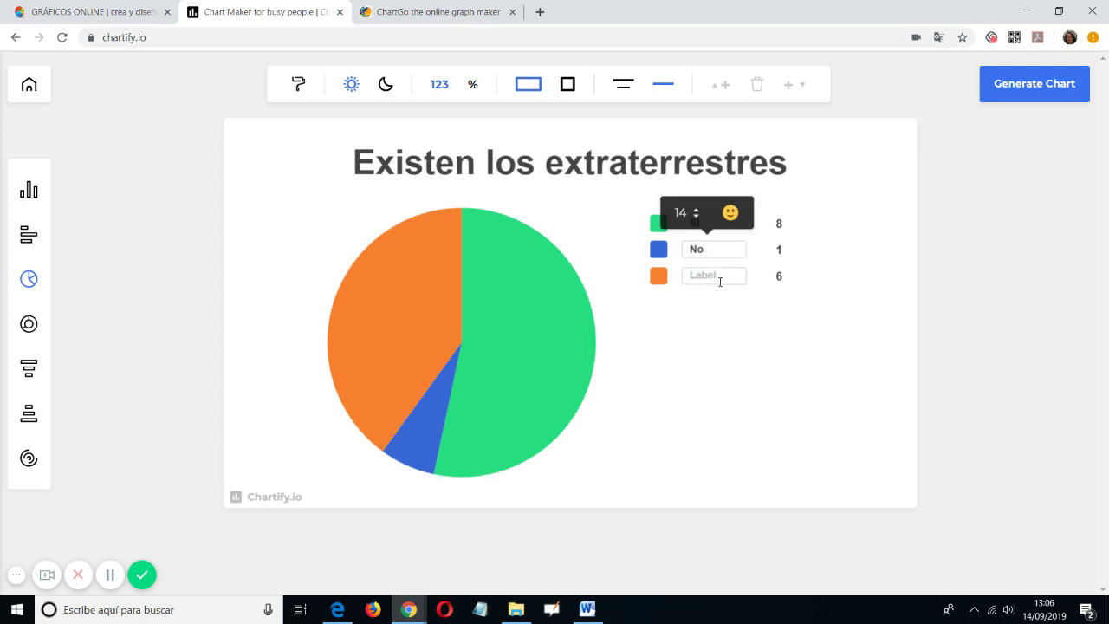
pyautogui.click(715, 275)
pyautogui.write('No lo sé')
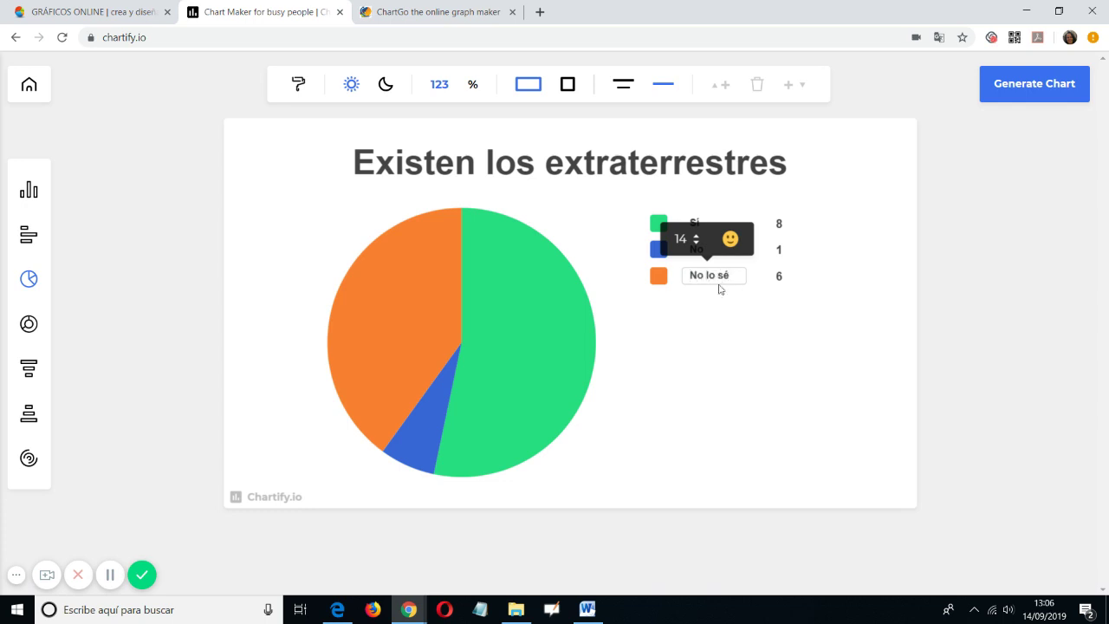
pyautogui.click(726, 320)
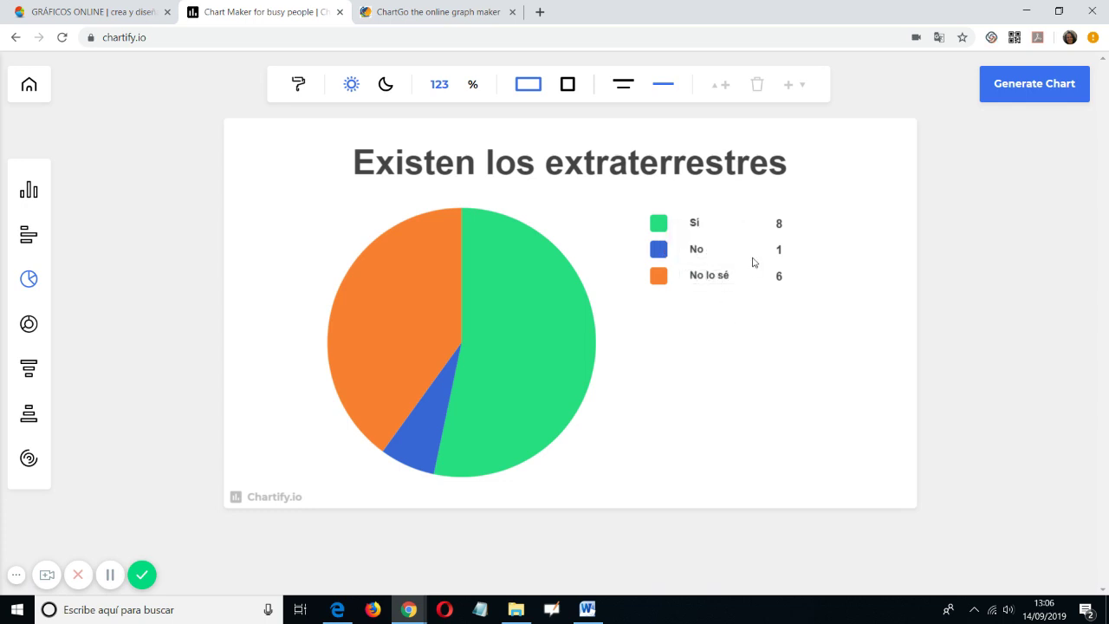
# - Set the values of Sí, No and No lo sé to 30, 60 and 10, and display them as percentages
pyautogui.press('BackSpace')
pyautogui.write('30')
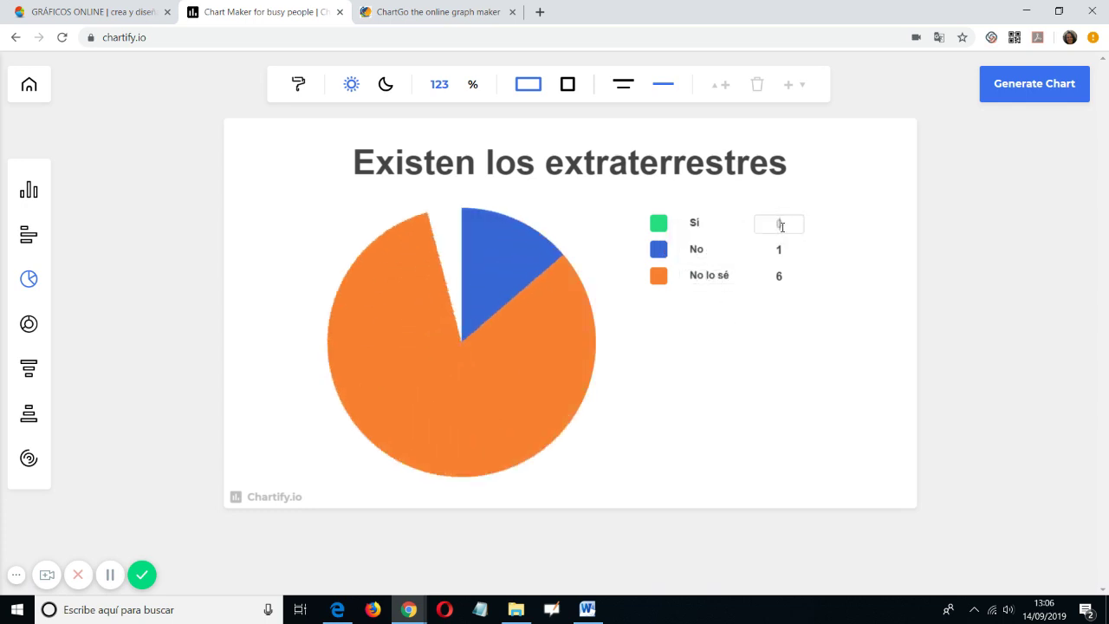
pyautogui.click(783, 247)
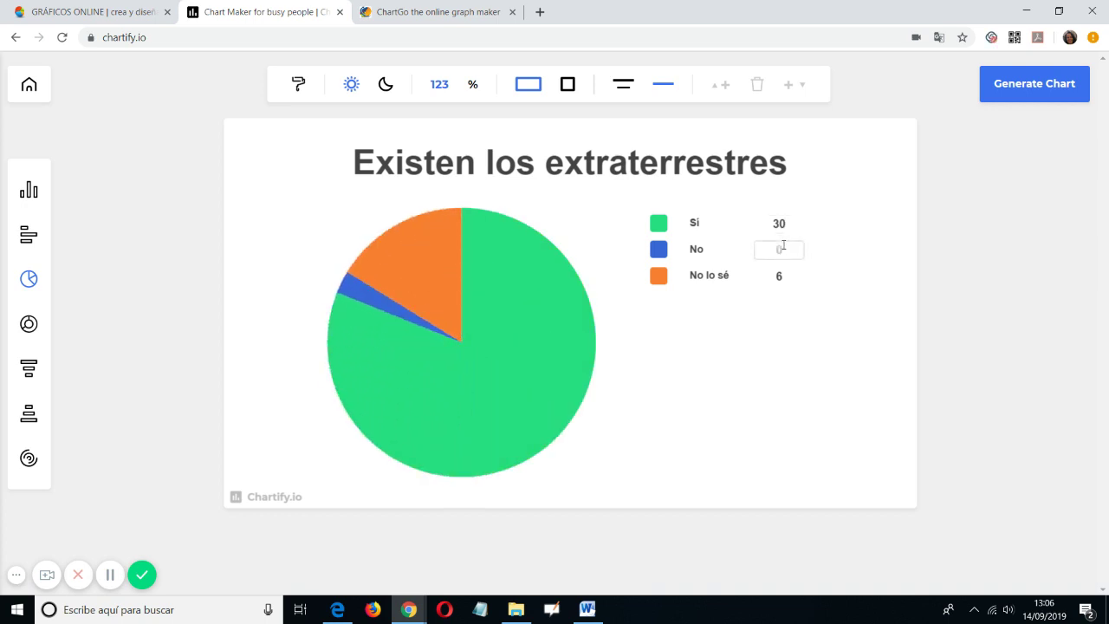
pyautogui.write('60')
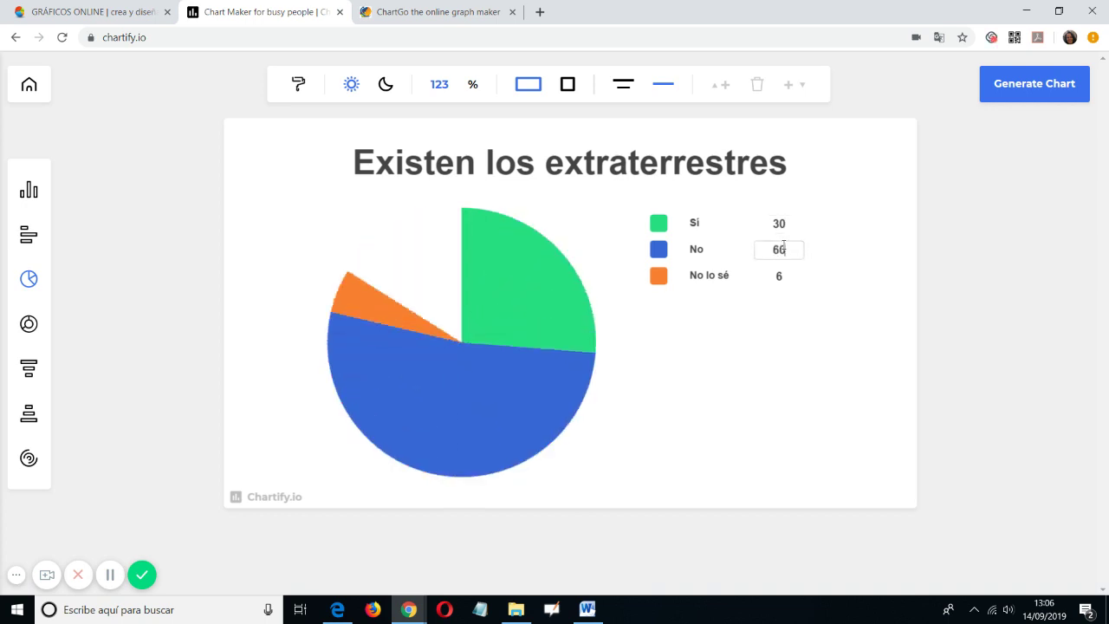
pyautogui.click(780, 274)
pyautogui.press('BackSpace')
pyautogui.write('10')
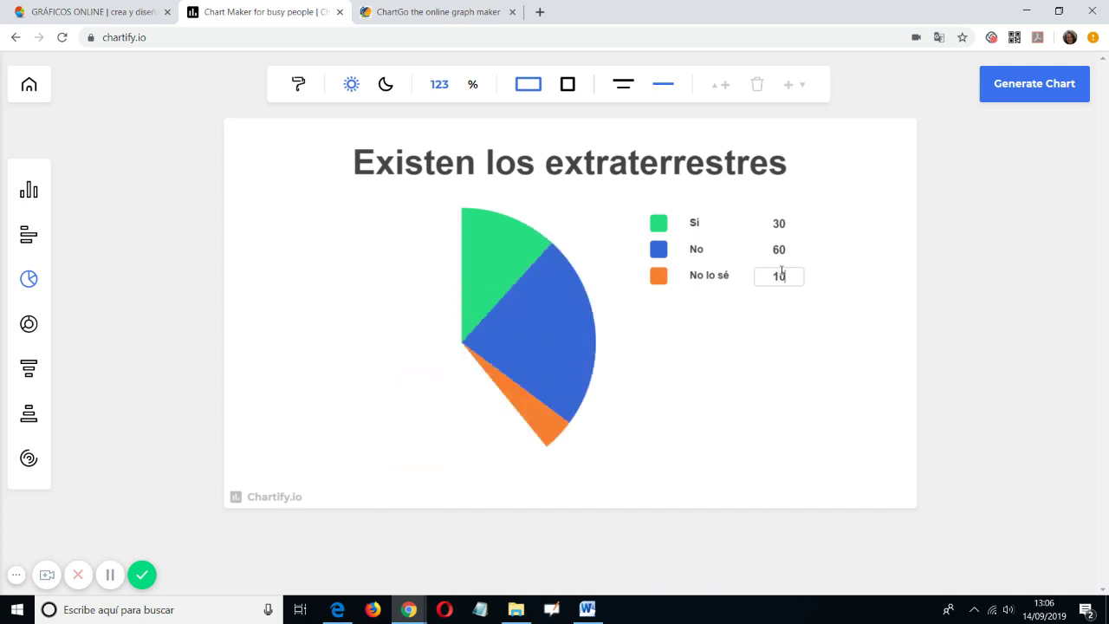
pyautogui.click(472, 85)
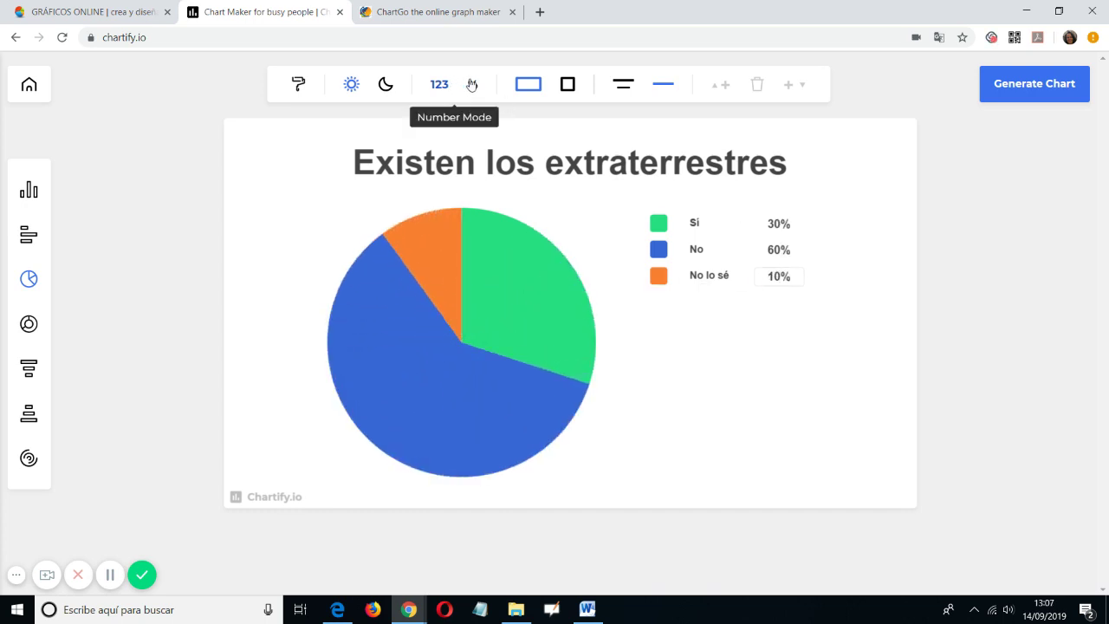
# - Generate the finished pie chart, download it as an image and open the options for the downloaded file
pyautogui.click(1059, 84)
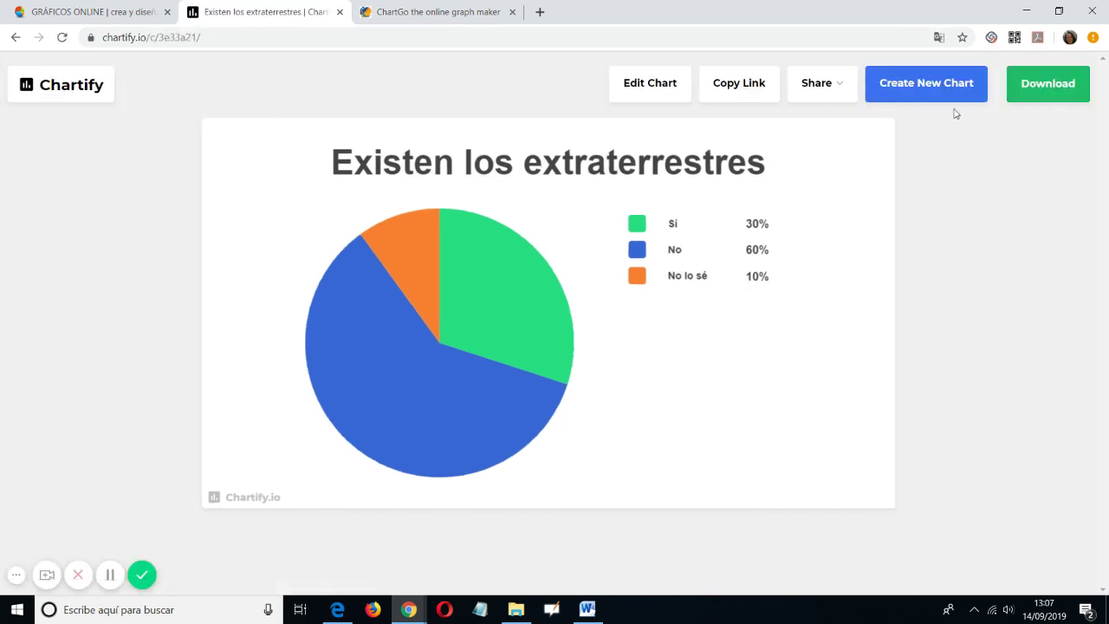
pyautogui.click(1039, 87)
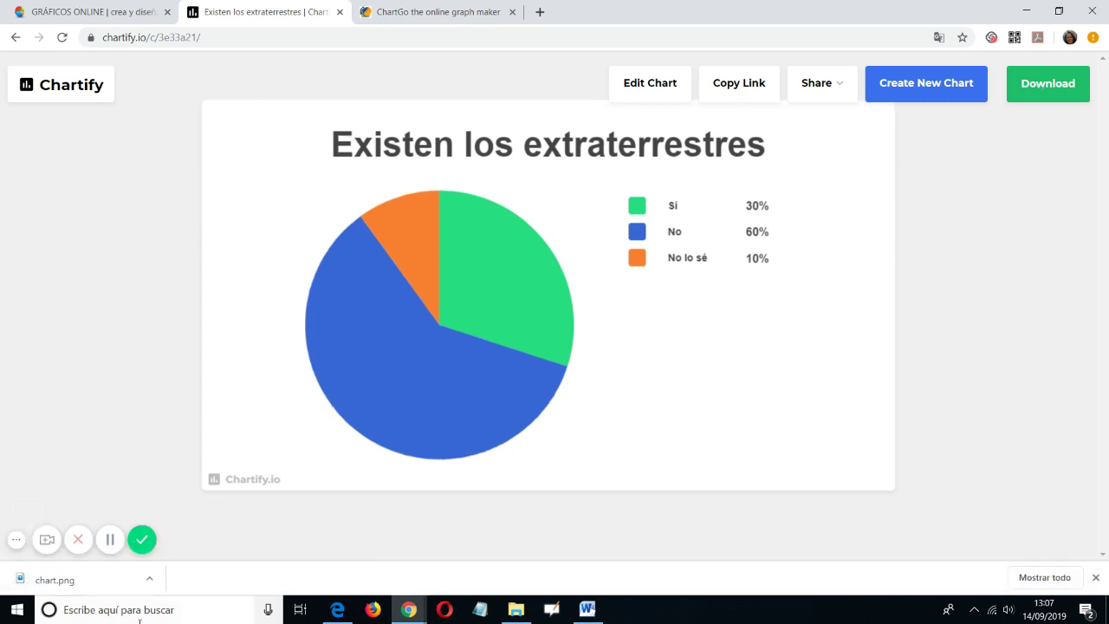
pyautogui.click(149, 579)
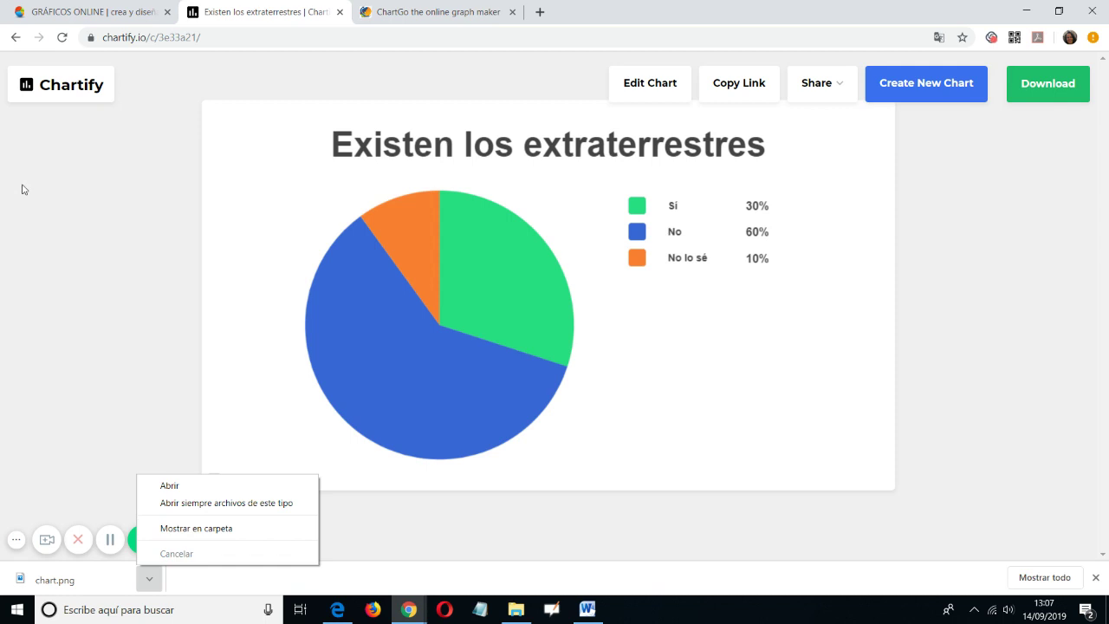
# - Switch to the Generador De Gráficos site and start a bar chart (Barra)
pyautogui.click(95, 9)
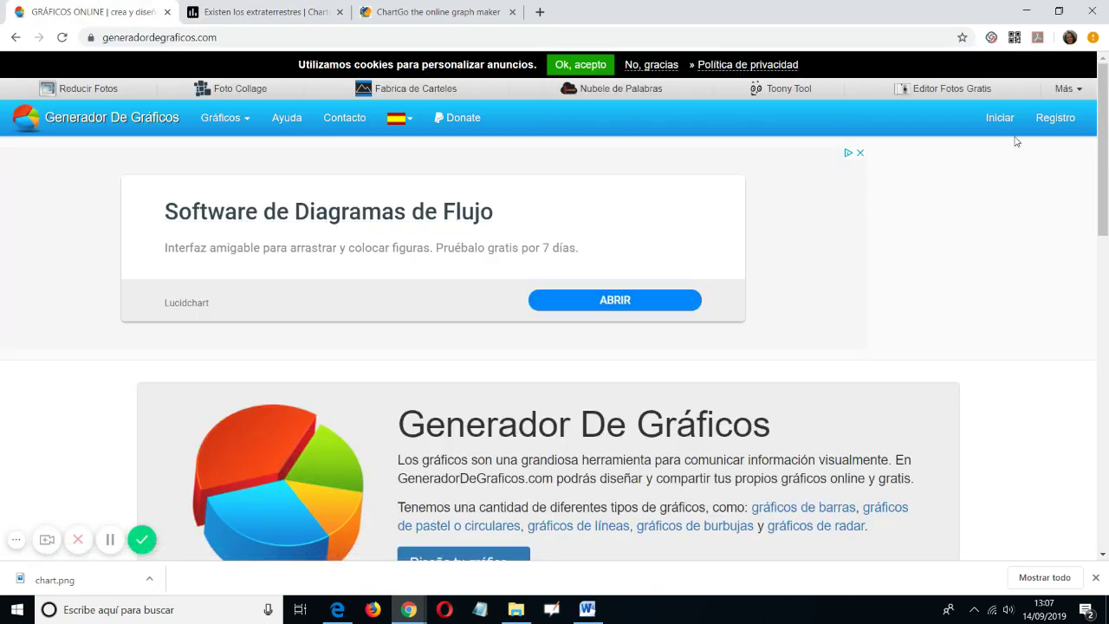
pyautogui.moveTo(1105, 94); pyautogui.dragTo(1105, 181)
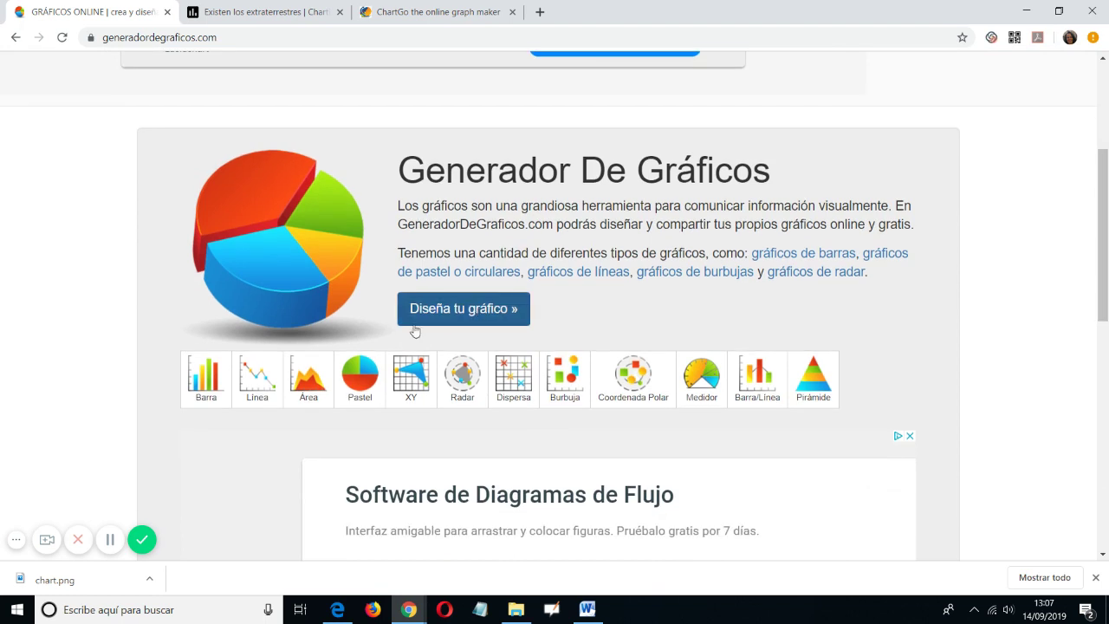
pyautogui.click(200, 381)
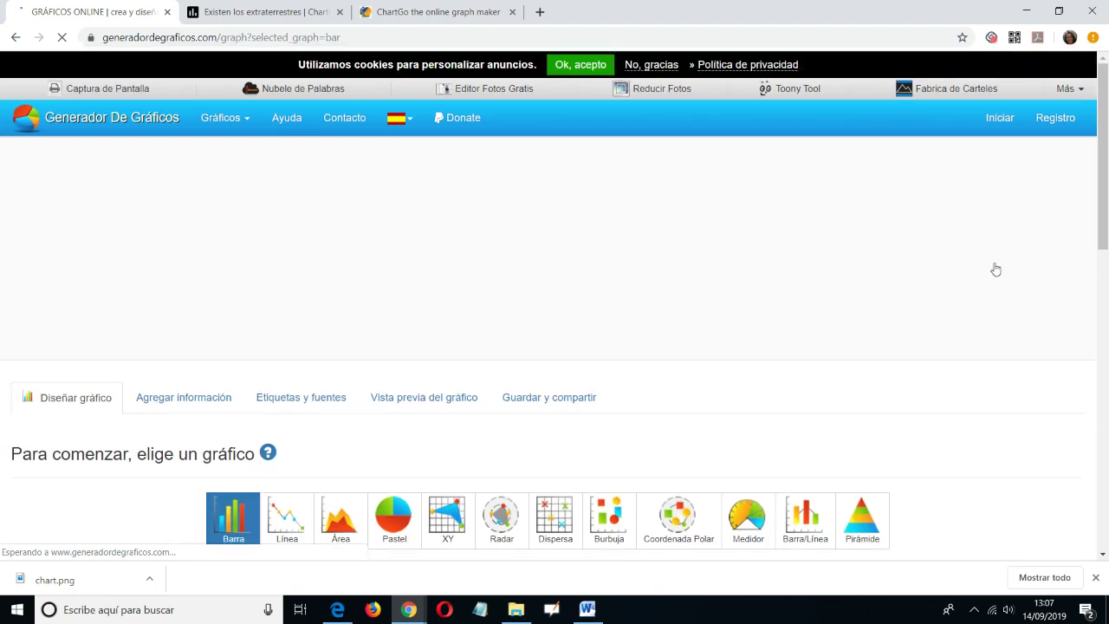
# - Review the bar chart's design options, keep the defaults and continue to adding its information
pyautogui.moveTo(1107, 112); pyautogui.dragTo(1106, 269)
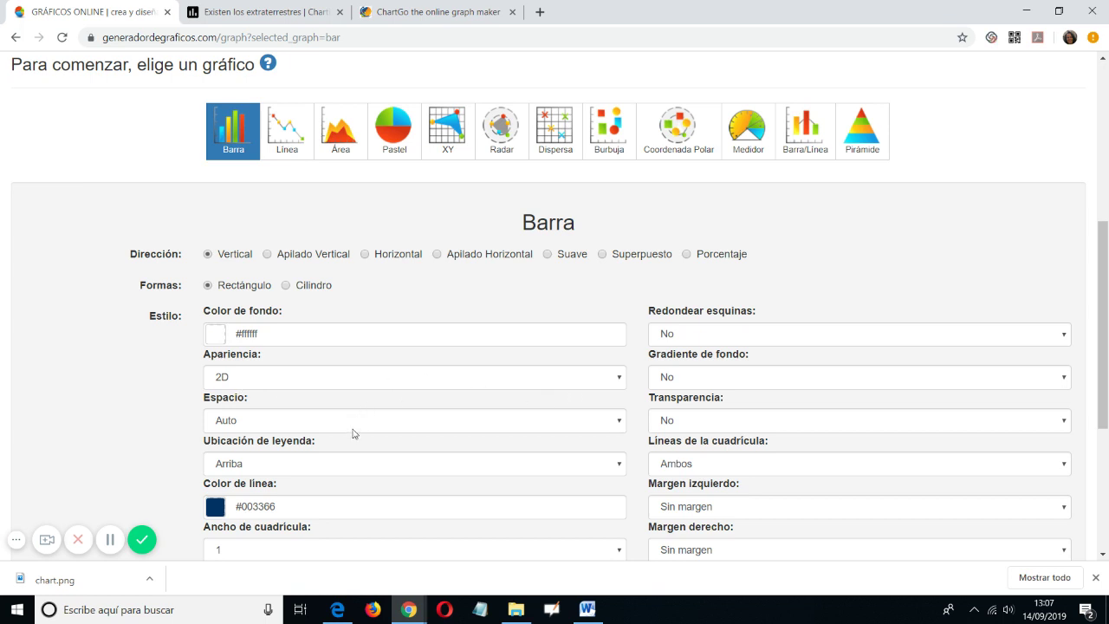
pyautogui.moveTo(1102, 296); pyautogui.dragTo(1106, 383)
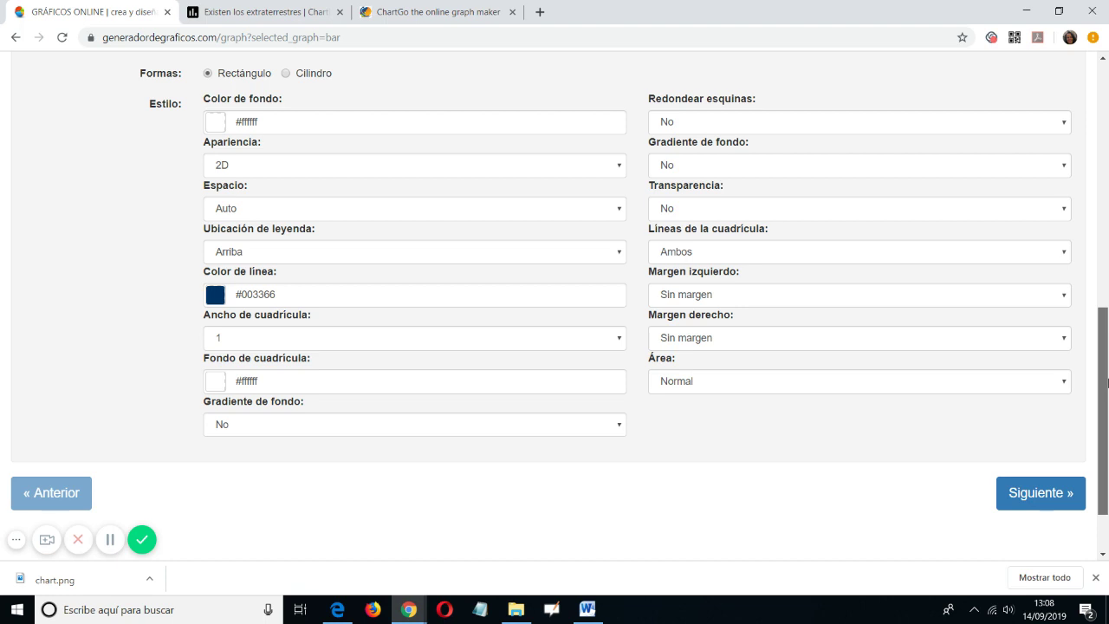
pyautogui.click(1051, 494)
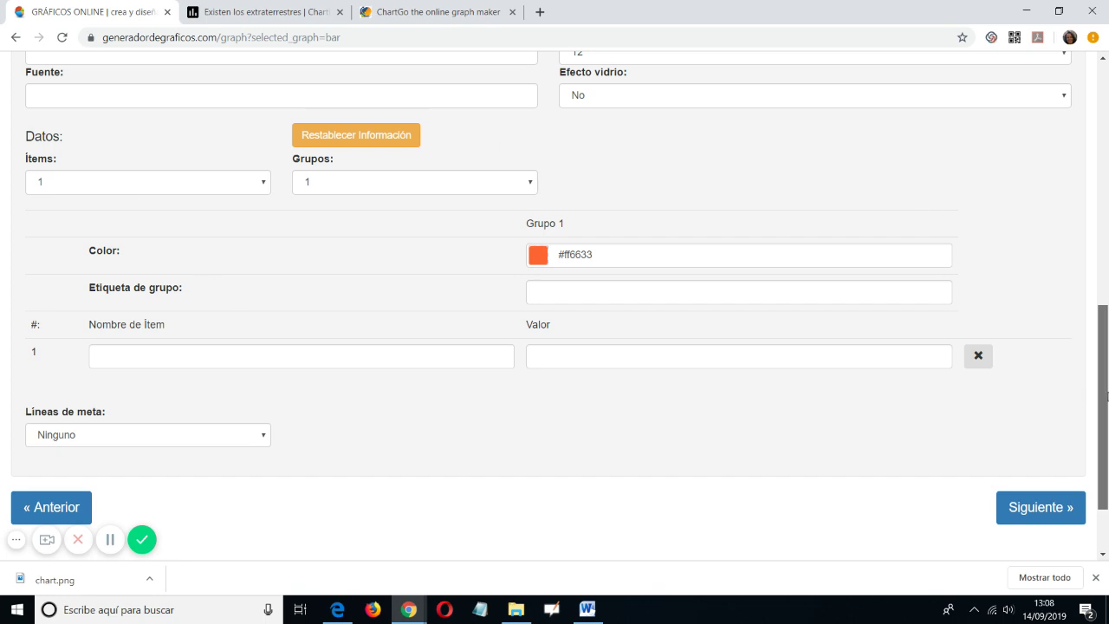
# - Title the bar chart "¿Crees en los extraterrestres?" and name its Y axis "Porcentajes"
pyautogui.scroll(1, 1100, 364)
pyautogui.scroll(3, 352, 288)
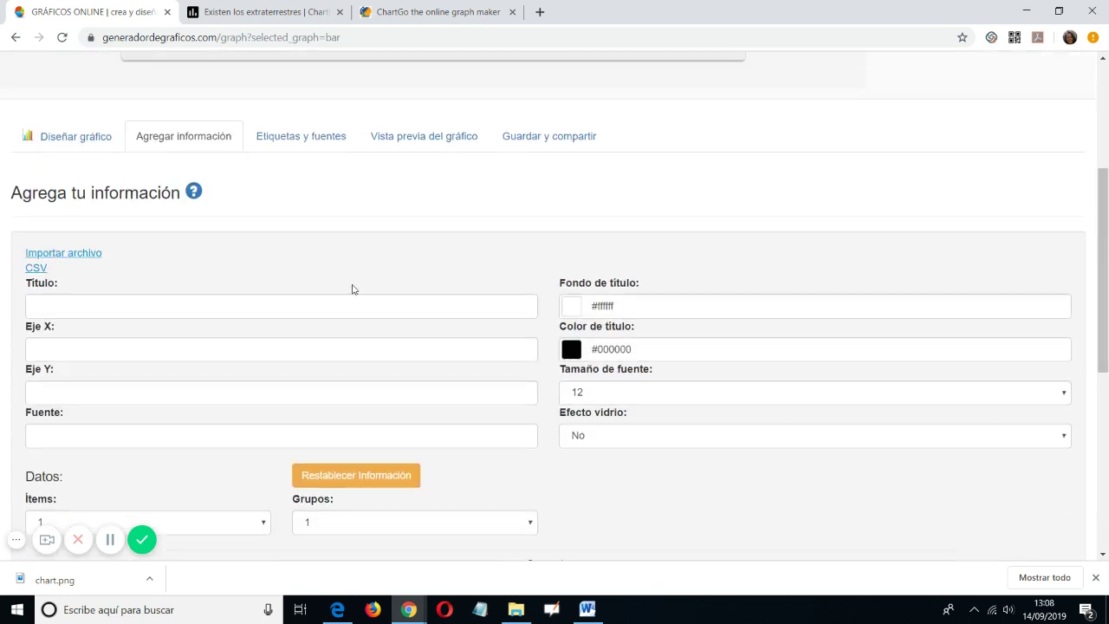
pyautogui.click(100, 305)
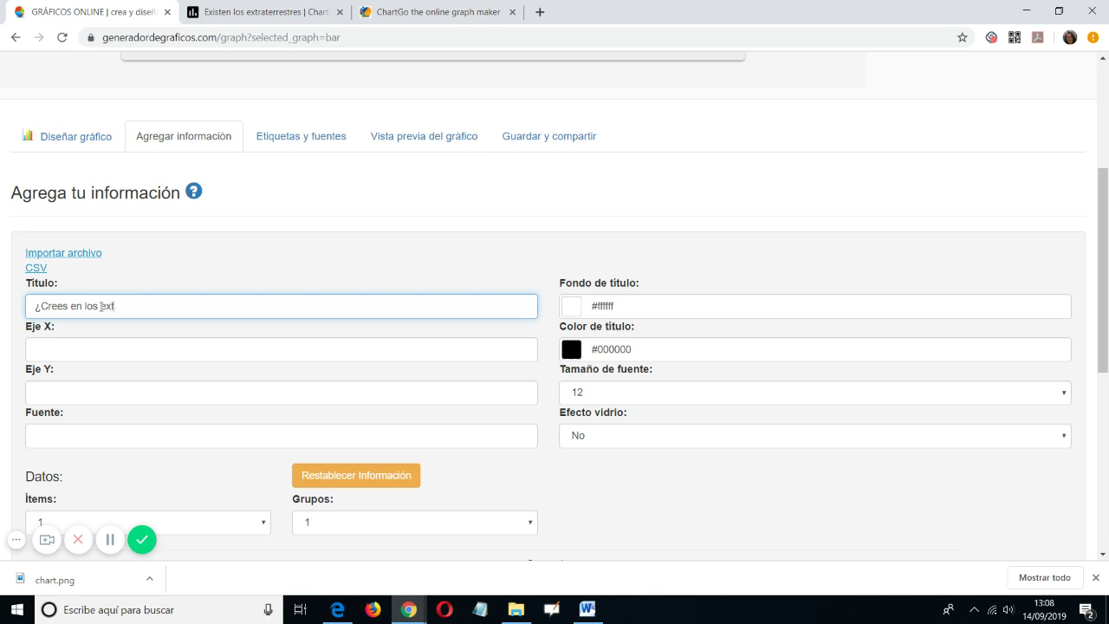
pyautogui.write('¿Crees en los extraterrestres?')
pyautogui.click(84, 396)
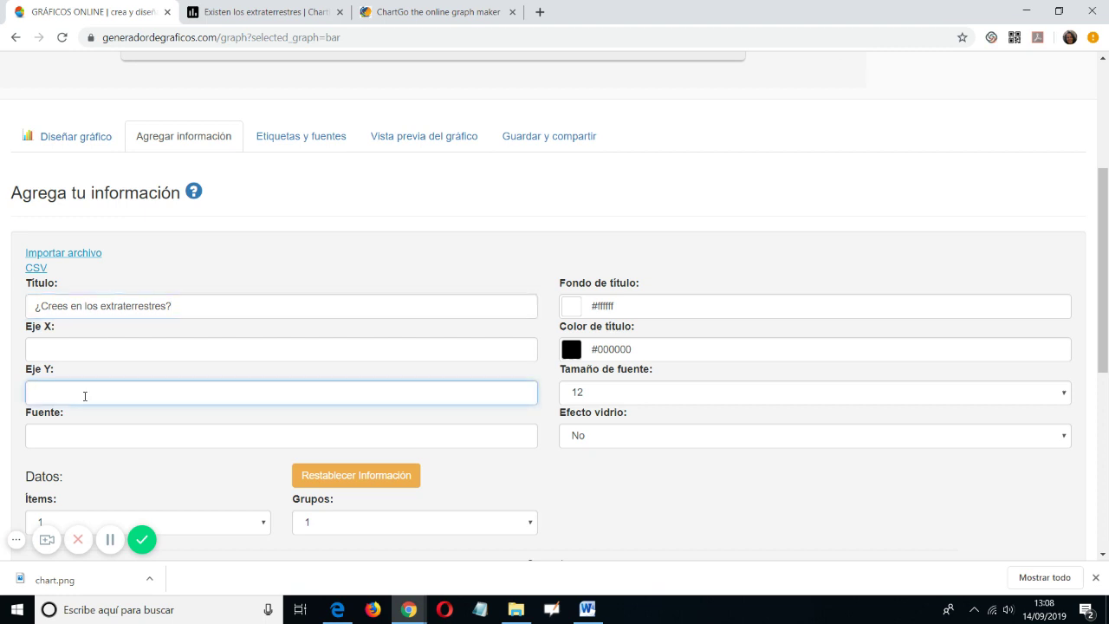
pyautogui.write('Porcen')
pyautogui.write('centa')
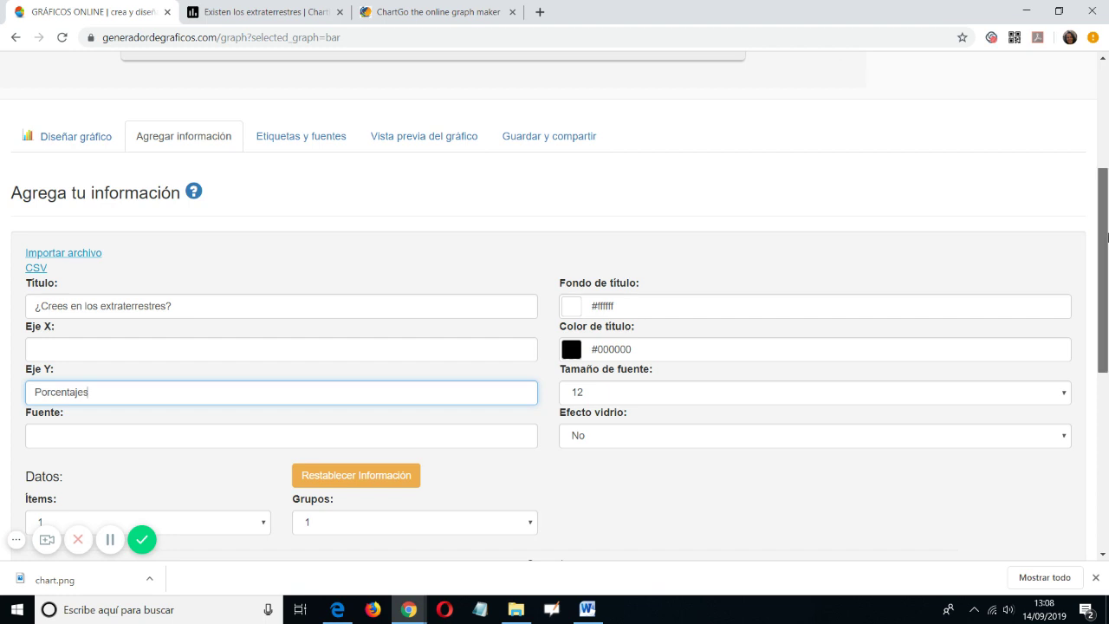
# - Set the number of data items in the bar chart to 3
pyautogui.moveTo(1097, 234); pyautogui.dragTo(1106, 282)
pyautogui.scroll(-3, 251, 238)
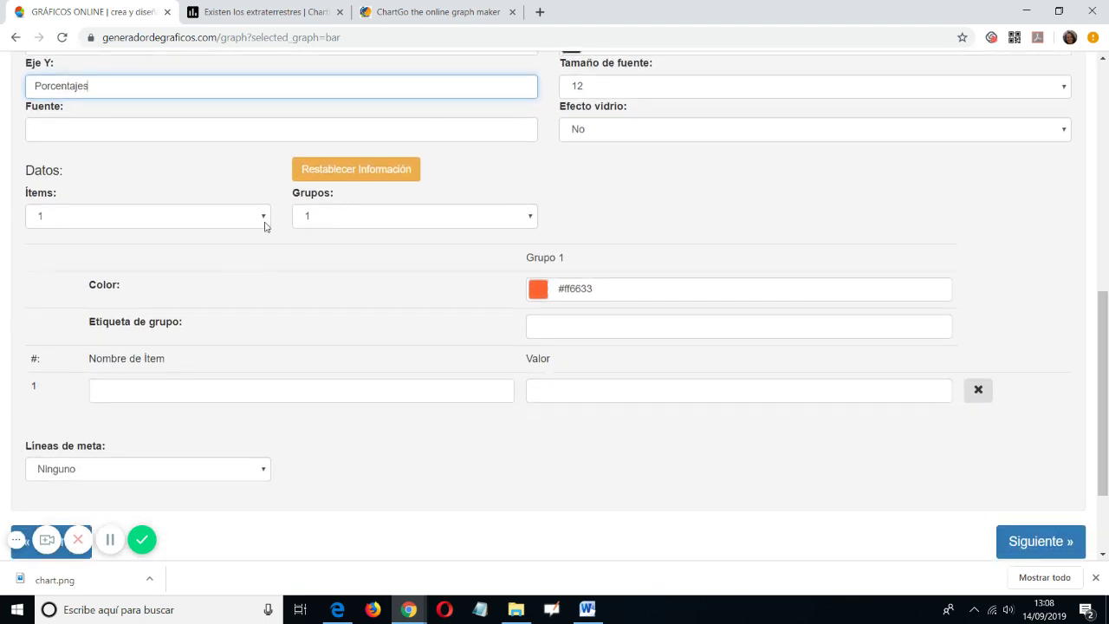
pyautogui.click(264, 223)
pyautogui.click(48, 261)
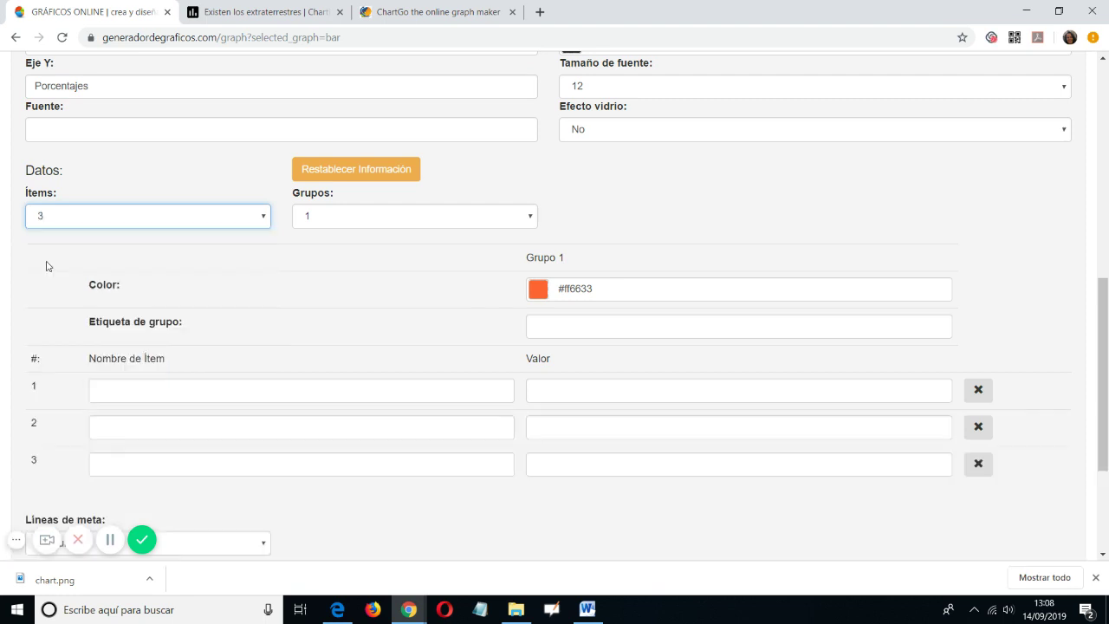
# - Name the bar chart's three data items "Sí", "No" and "No lo sé"
pyautogui.moveTo(1104, 364); pyautogui.dragTo(1106, 397)
pyautogui.scroll(-1, 284, 358)
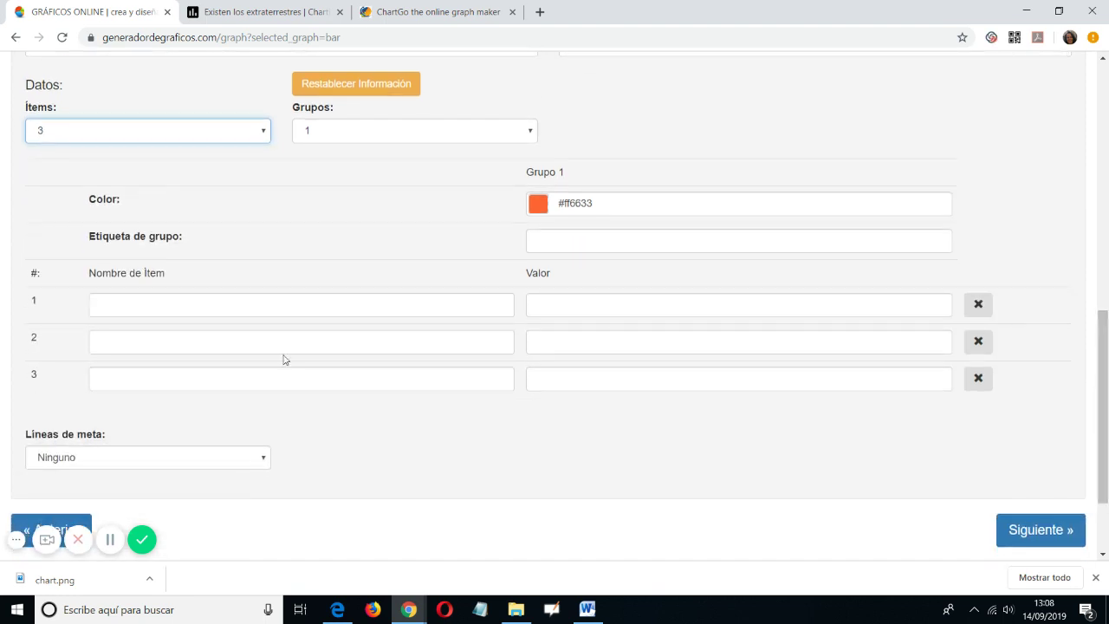
pyautogui.click(311, 305)
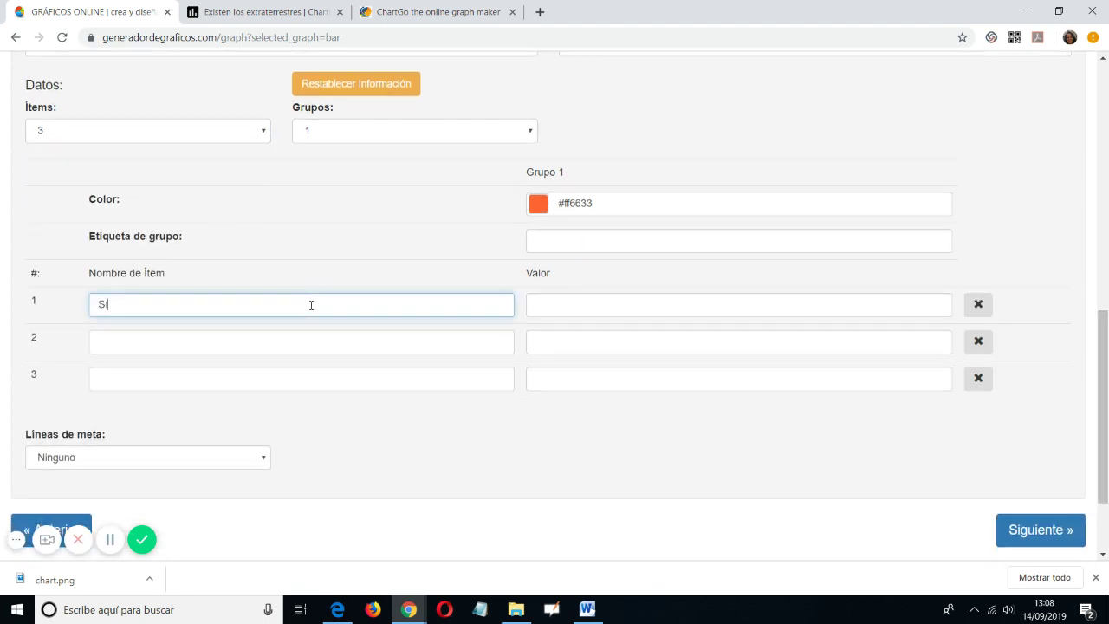
pyautogui.write('Sí')
pyautogui.press('Tab')
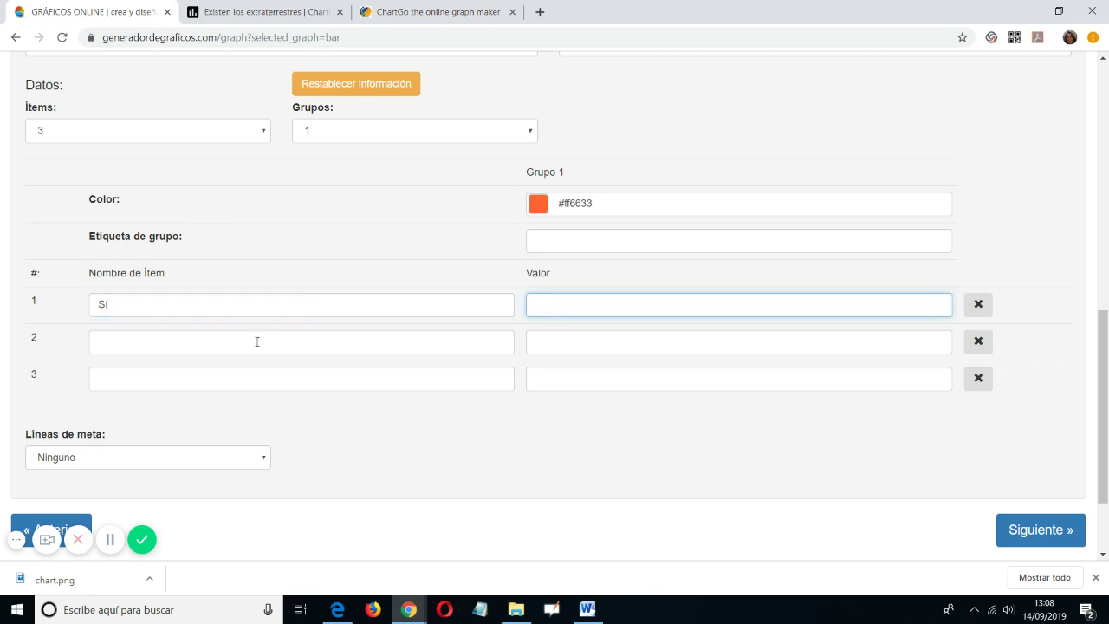
pyautogui.click(256, 343)
pyautogui.press('Tab')
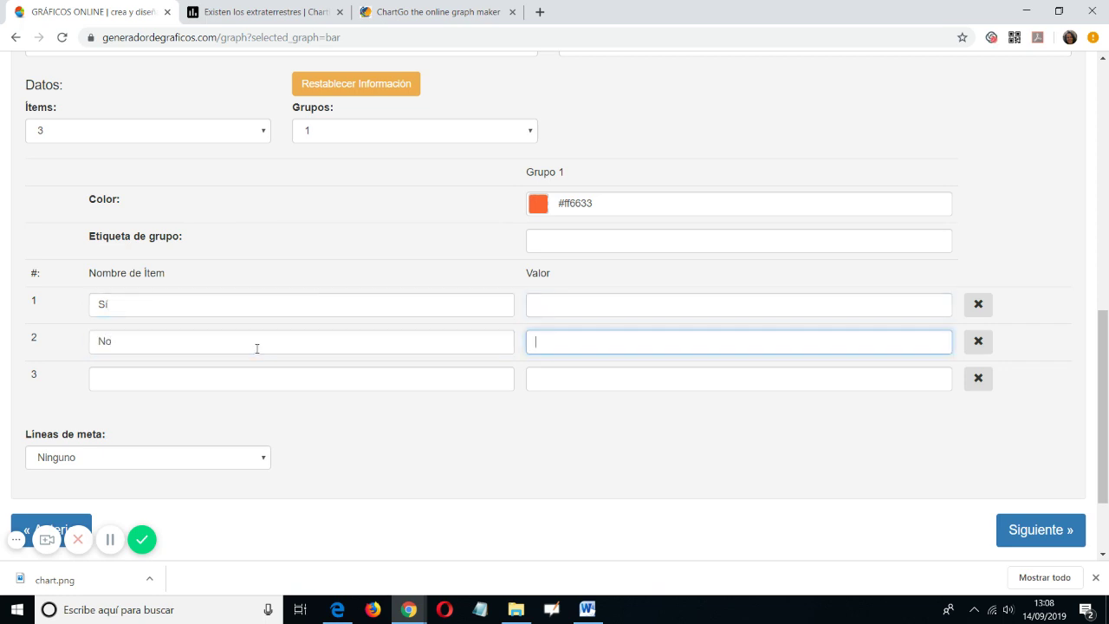
pyautogui.click(237, 387)
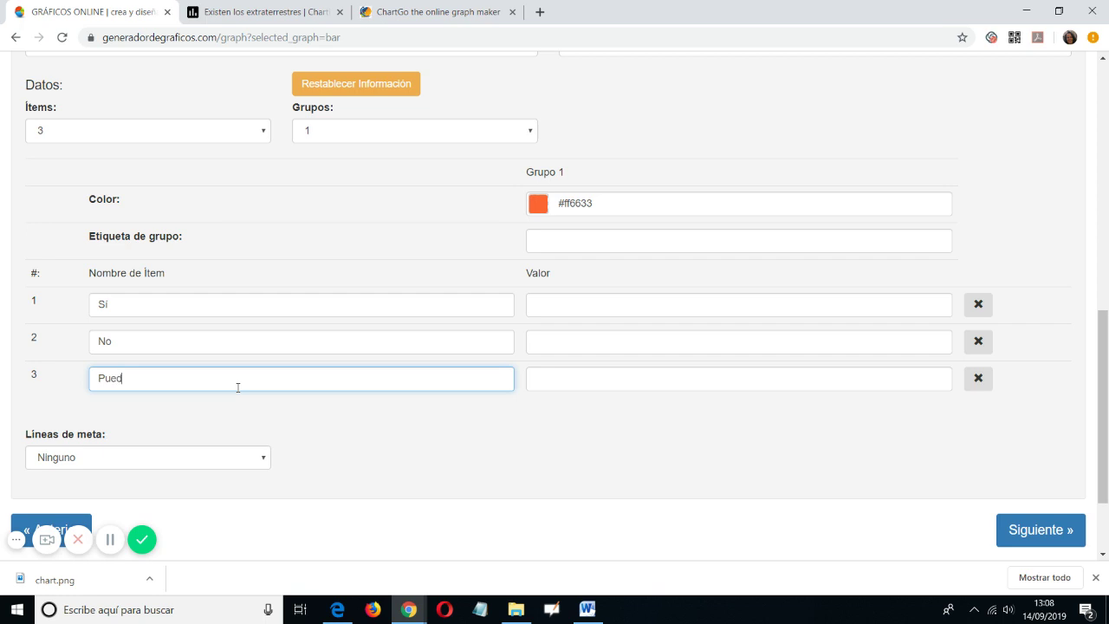
pyautogui.write('No lo sé')
# - Enter the values 30 for Sí, 60 for No and 10 for No lo sé
pyautogui.click(643, 309)
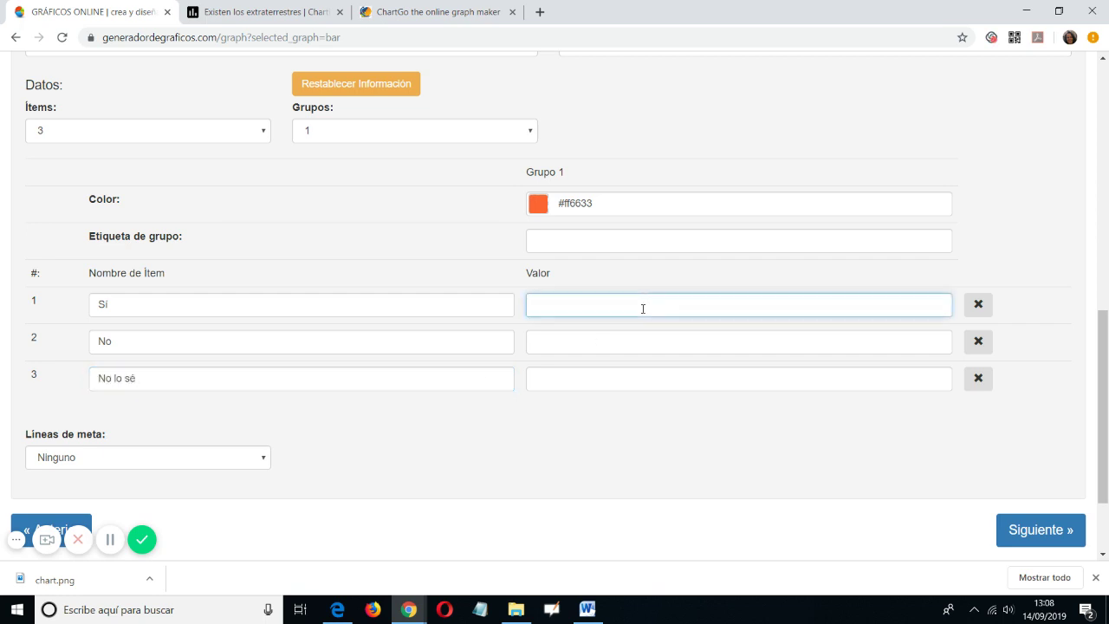
pyautogui.press('Tab')
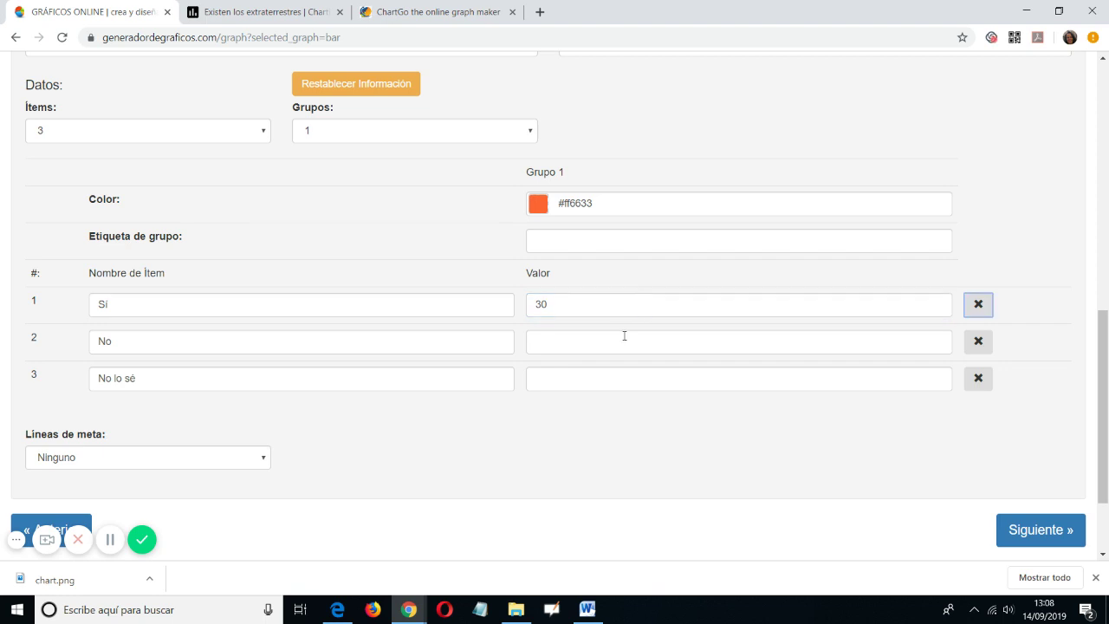
pyautogui.click(624, 336)
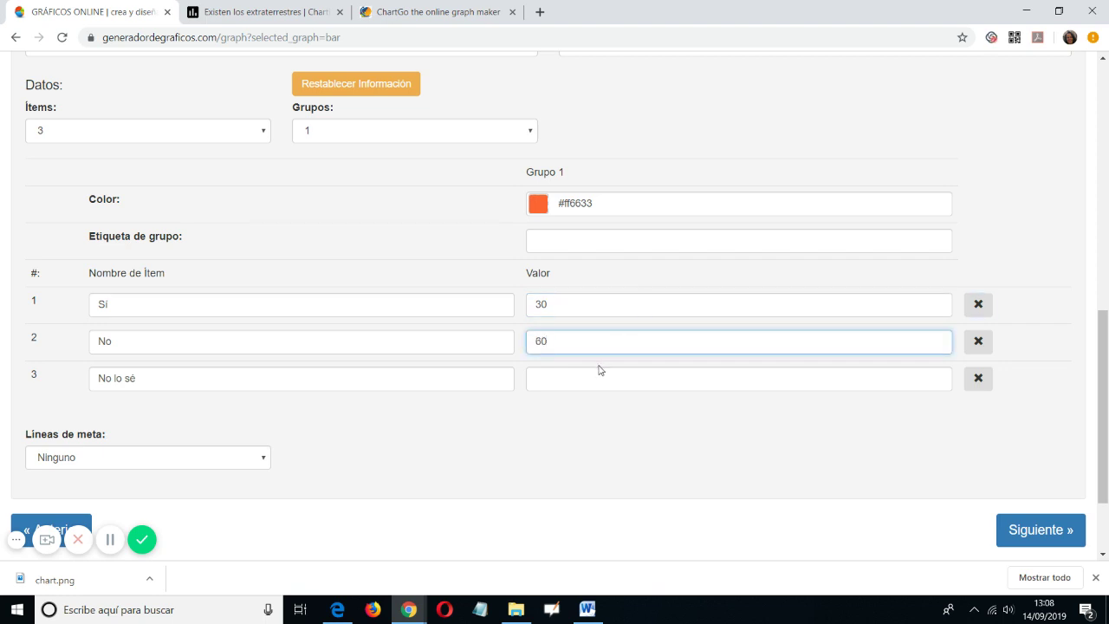
pyautogui.write('10')
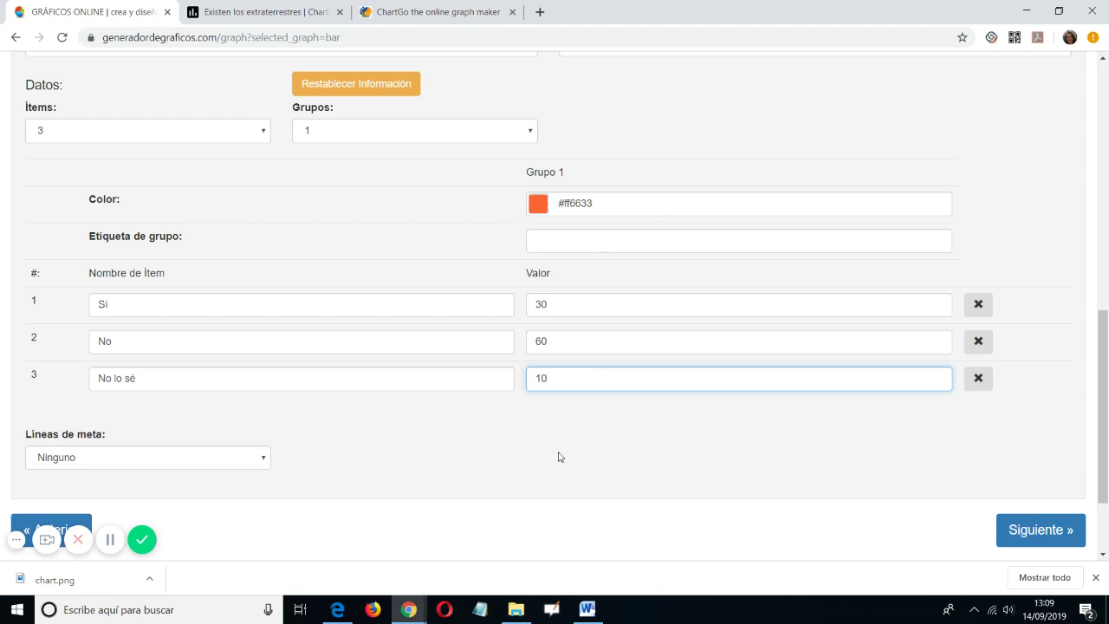
# - Keep the default label and font settings and review the preview of the bar chart
pyautogui.click(1020, 528)
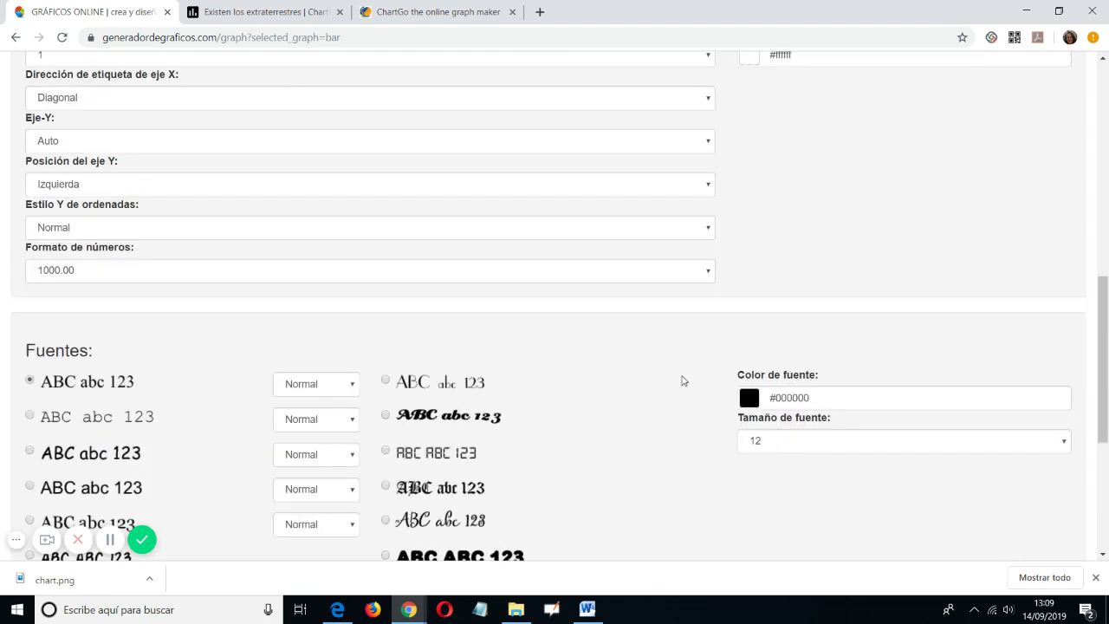
pyautogui.moveTo(1107, 346); pyautogui.dragTo(1106, 273)
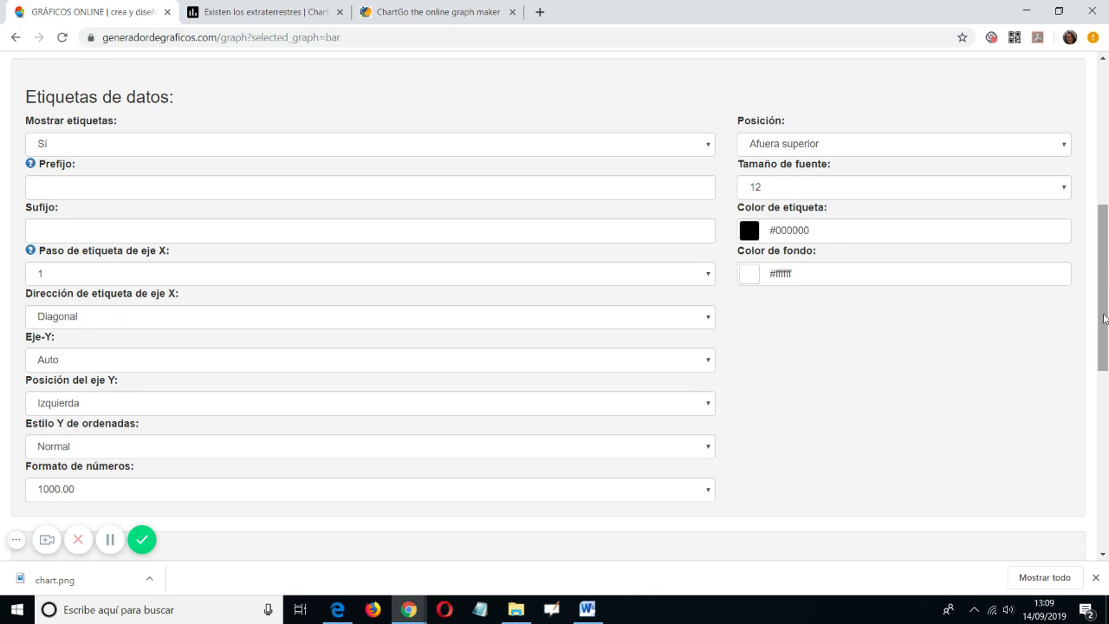
pyautogui.moveTo(1104, 318); pyautogui.dragTo(982, 477)
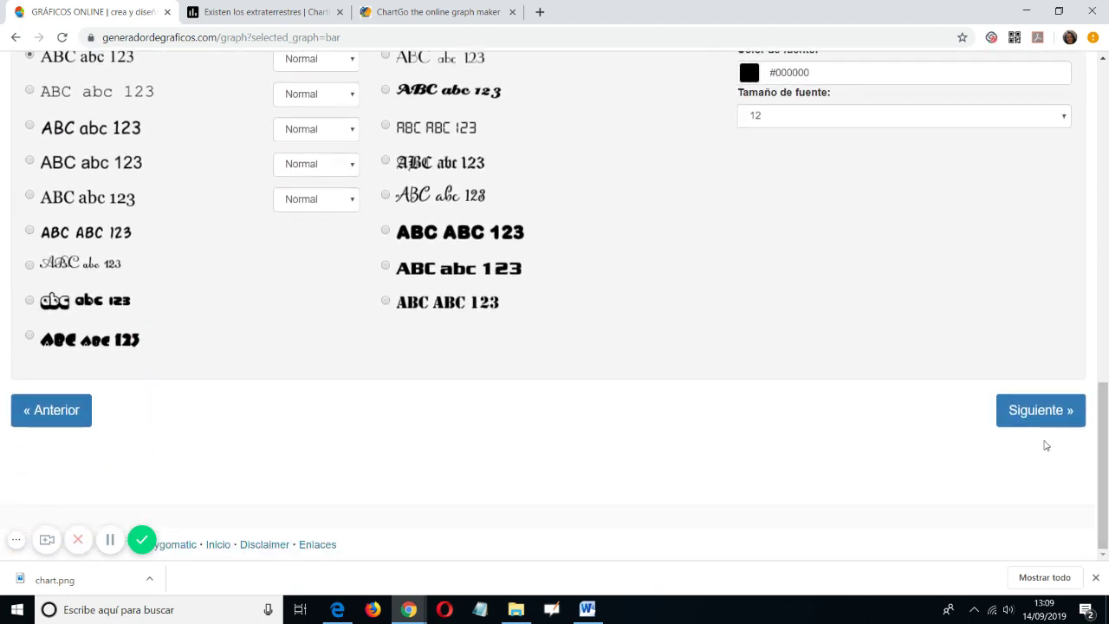
pyautogui.click(1040, 420)
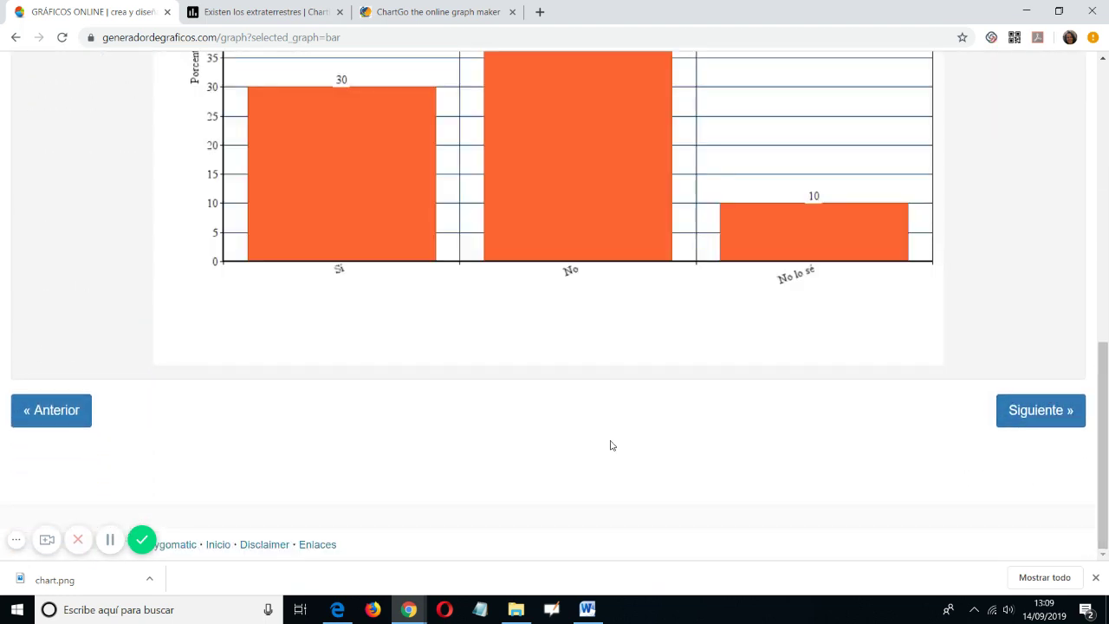
pyautogui.moveTo(1105, 411); pyautogui.dragTo(1088, 241)
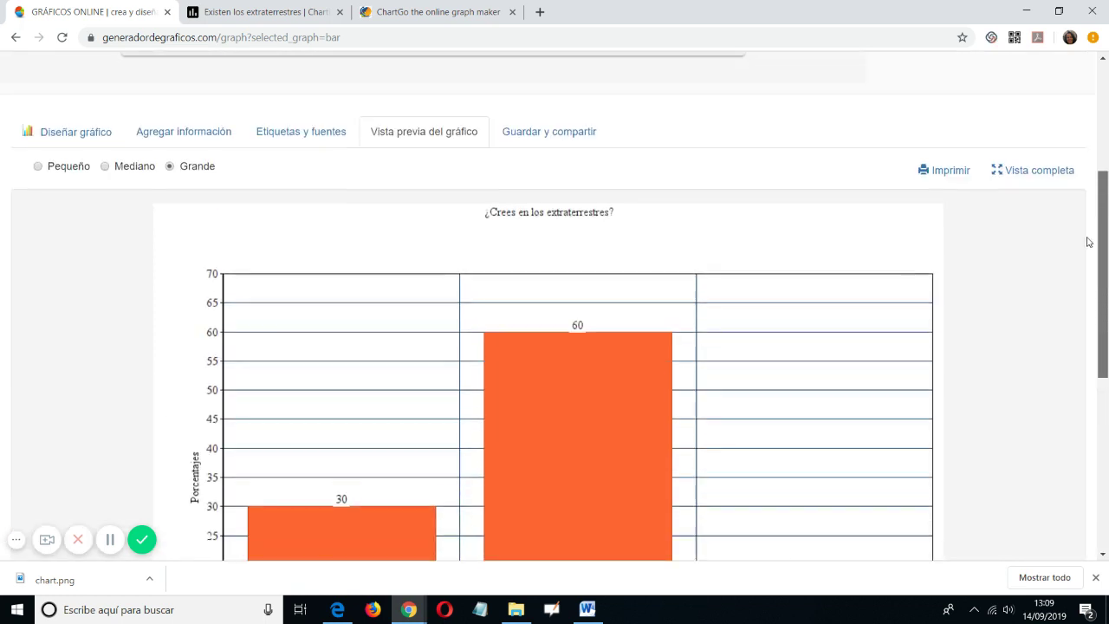
pyautogui.scroll(-1, 1088, 242)
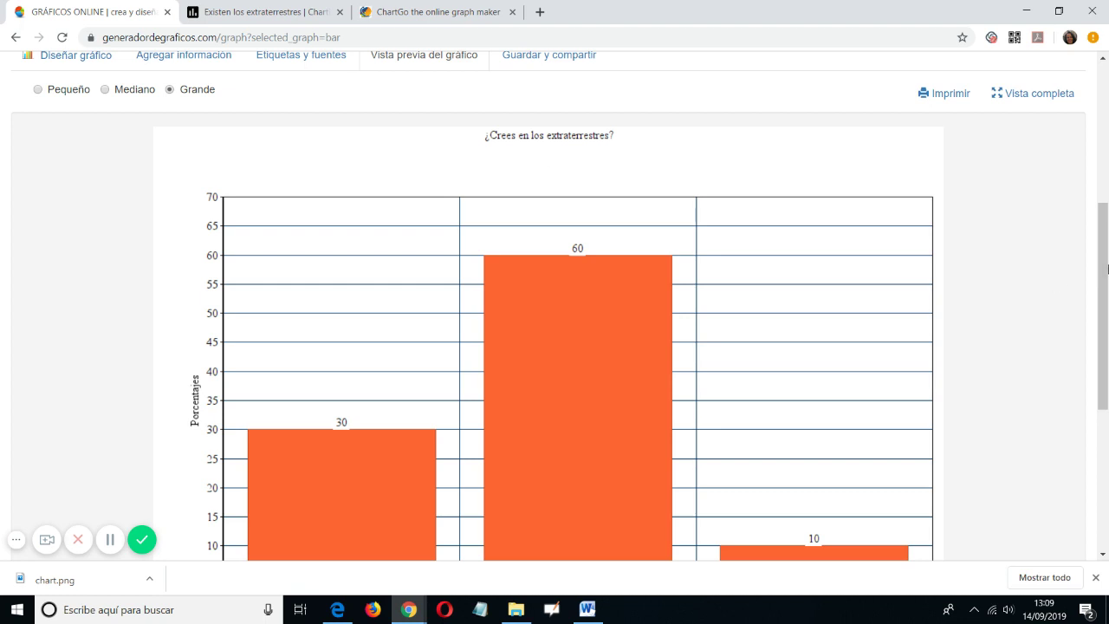
pyautogui.moveTo(1105, 269); pyautogui.dragTo(1106, 387)
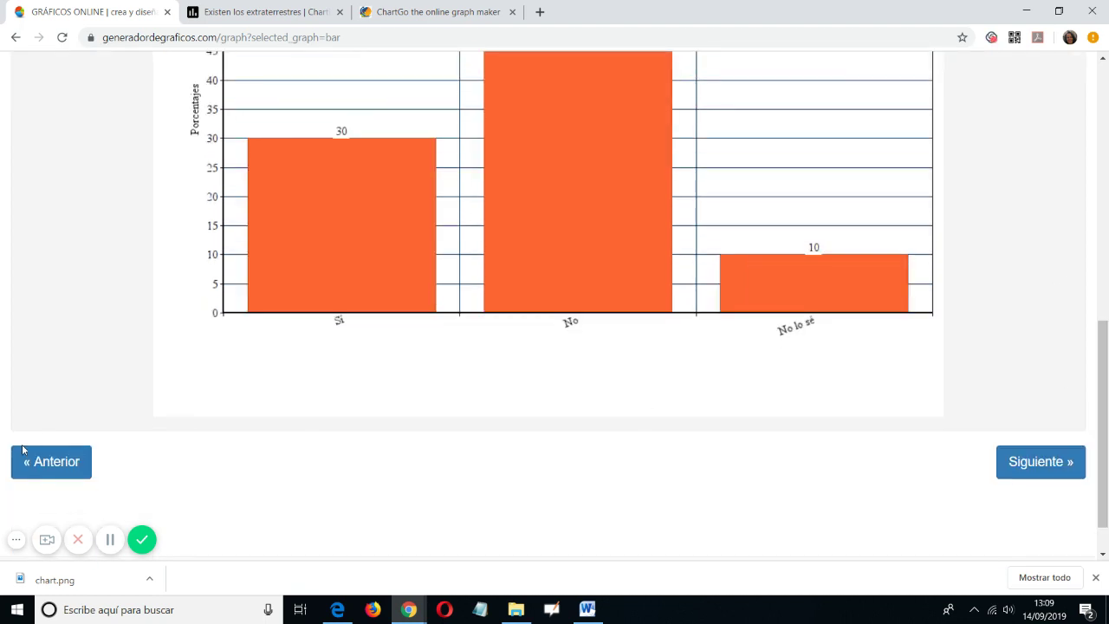
# - Return to the chart design, change the type to Pastel and continue to its information with the default style
pyautogui.click(55, 472)
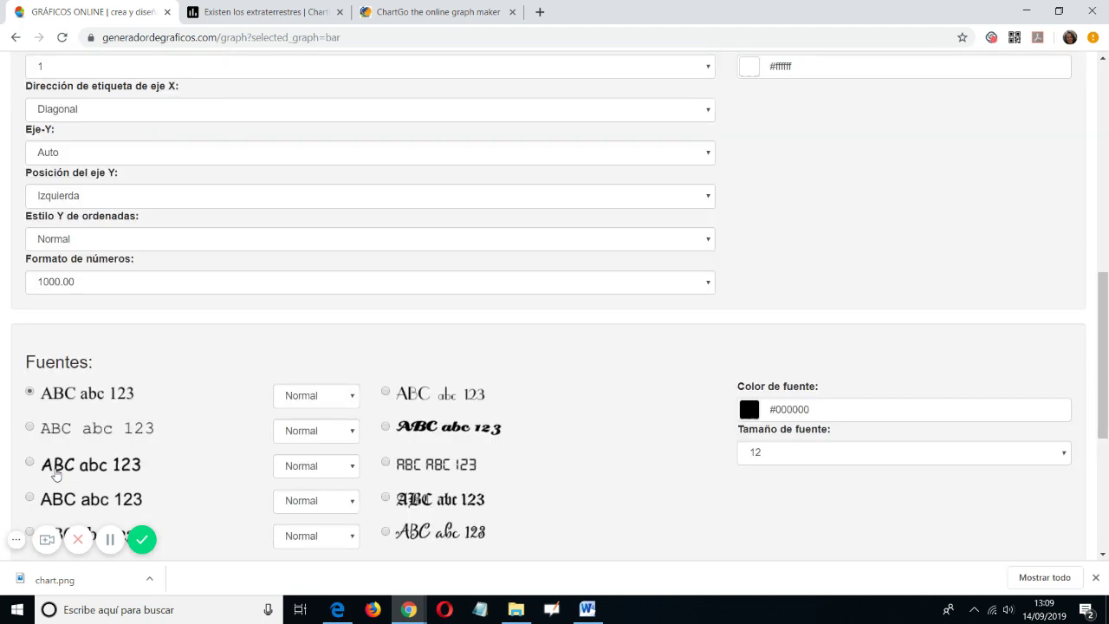
pyautogui.moveTo(1100, 327); pyautogui.dragTo(1105, 243)
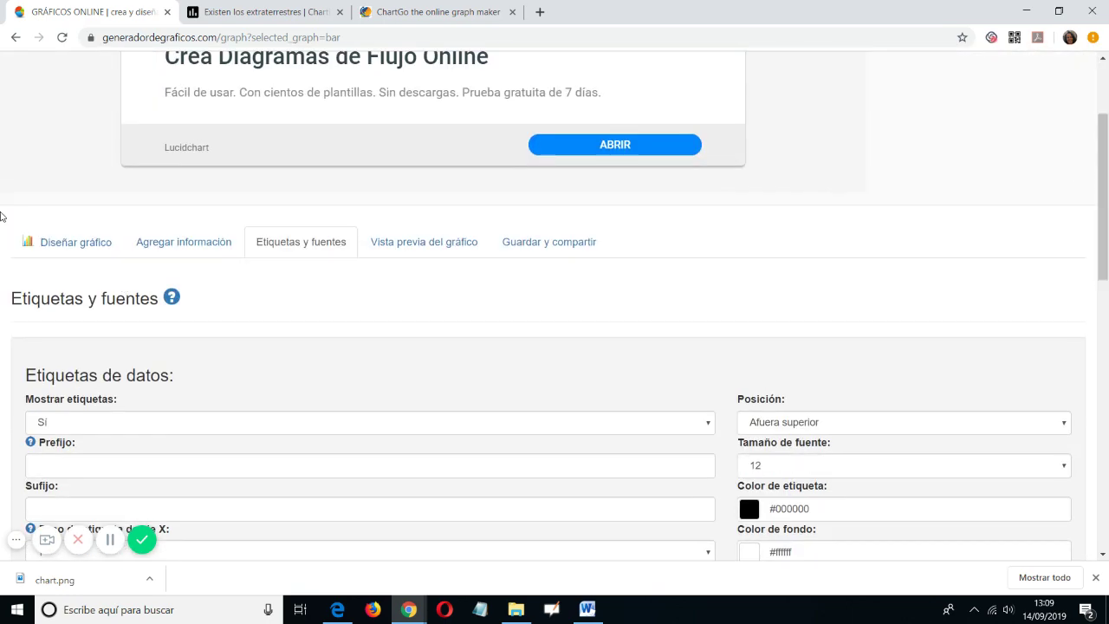
pyautogui.click(75, 241)
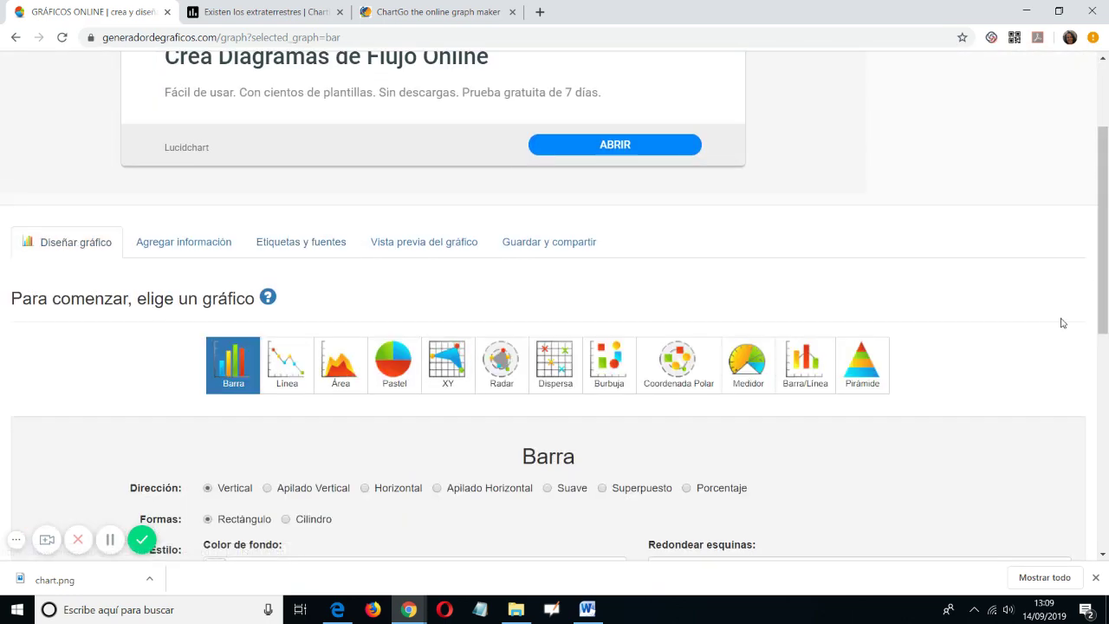
pyautogui.moveTo(1103, 322)
pyautogui.mouseDown()
pyautogui.moveTo(1103, 456)
pyautogui.moveTo(1102, 335)
pyautogui.mouseUp()
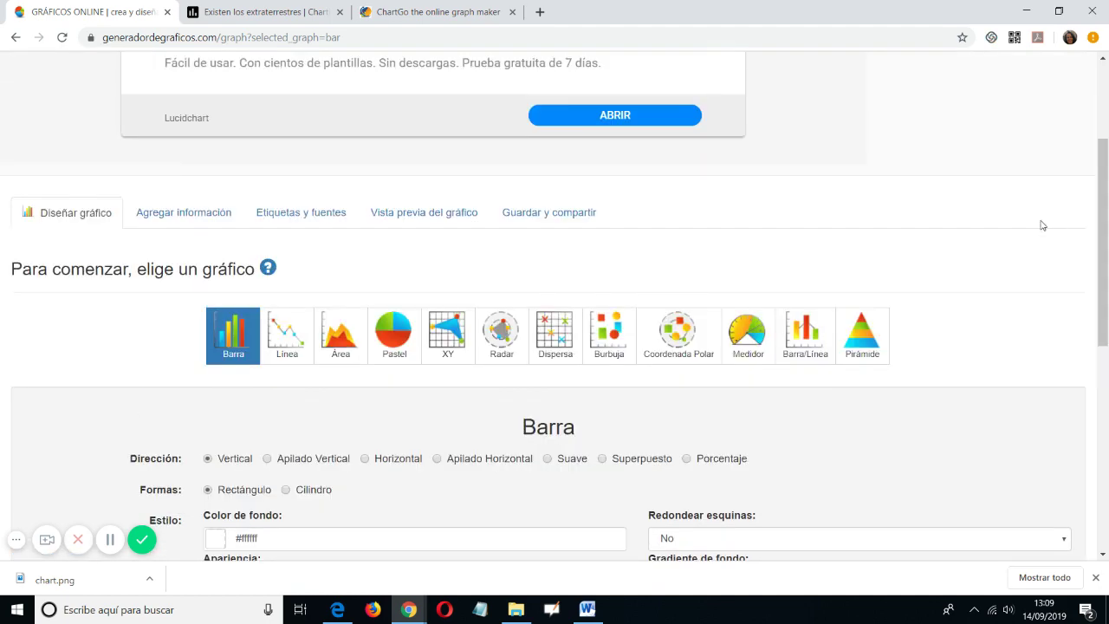
pyautogui.click(401, 346)
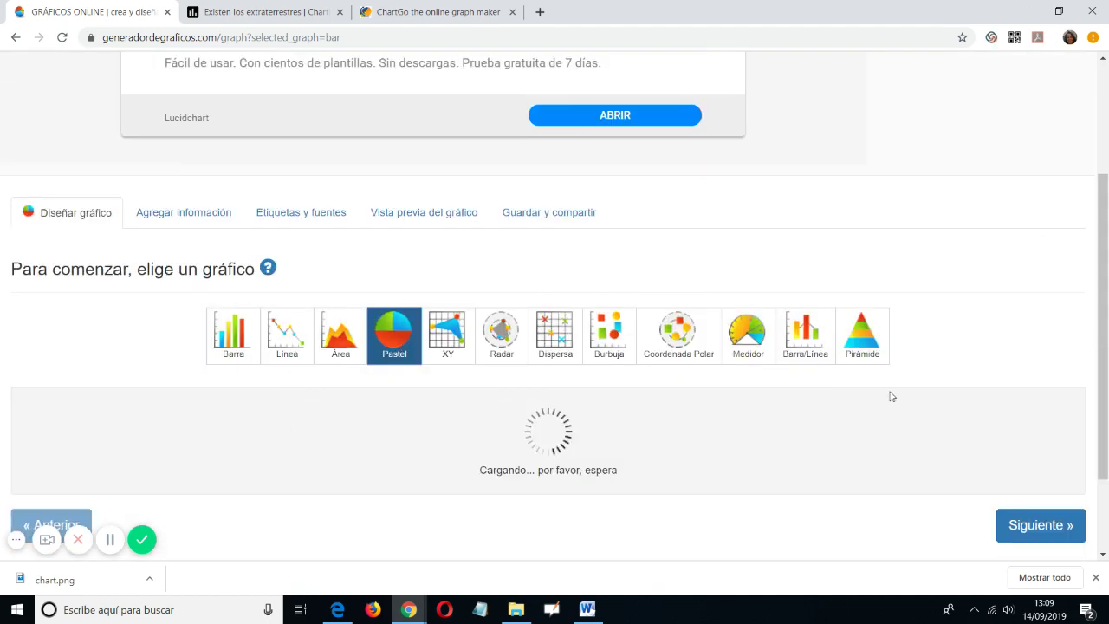
pyautogui.moveTo(1106, 283); pyautogui.dragTo(1106, 431)
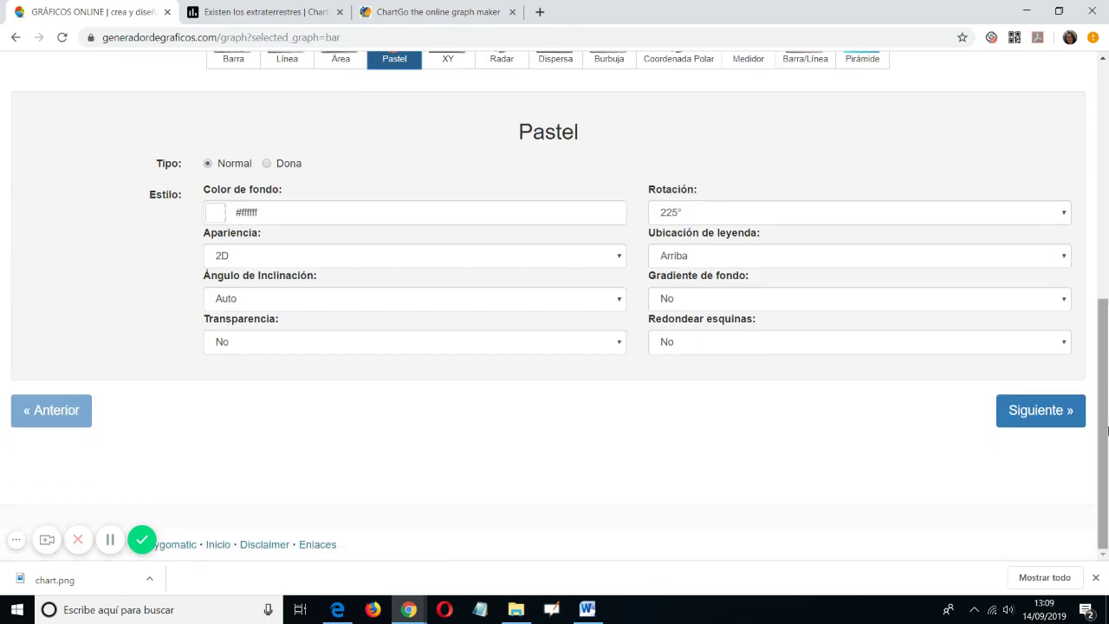
pyautogui.click(1043, 416)
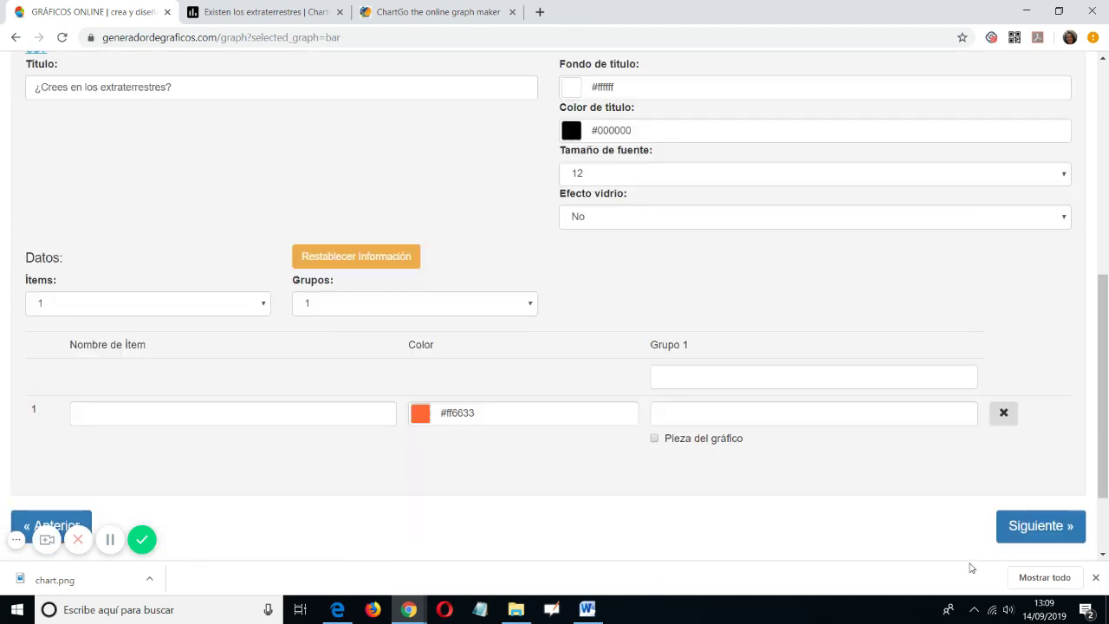
# - Set the number of data items in the pie chart to 3
pyautogui.moveTo(1102, 414); pyautogui.dragTo(1095, 444)
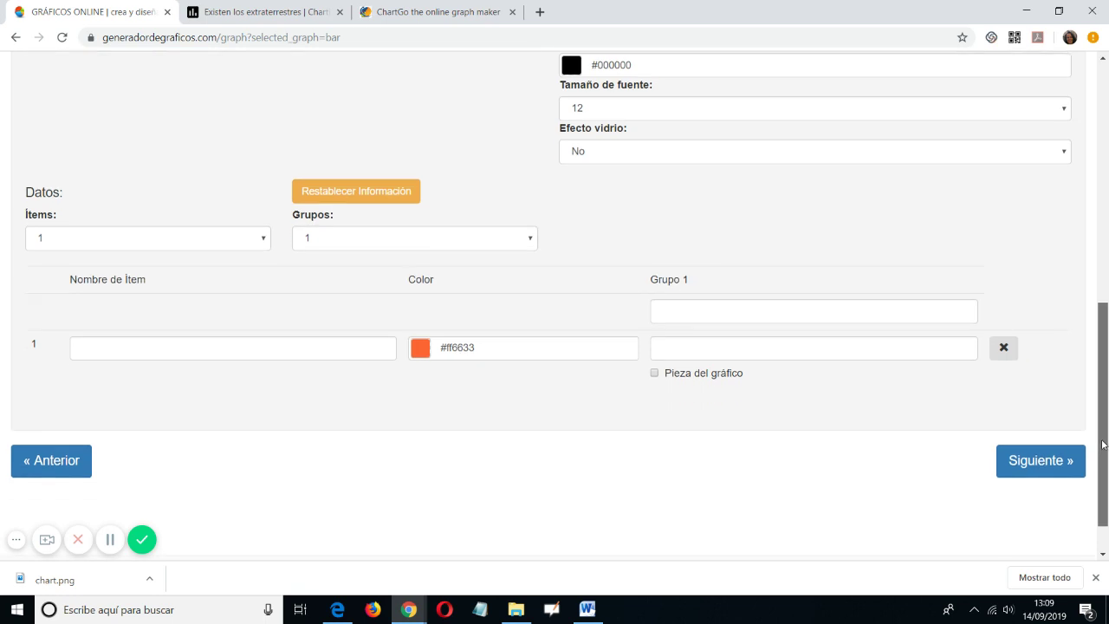
pyautogui.click(266, 241)
pyautogui.click(70, 289)
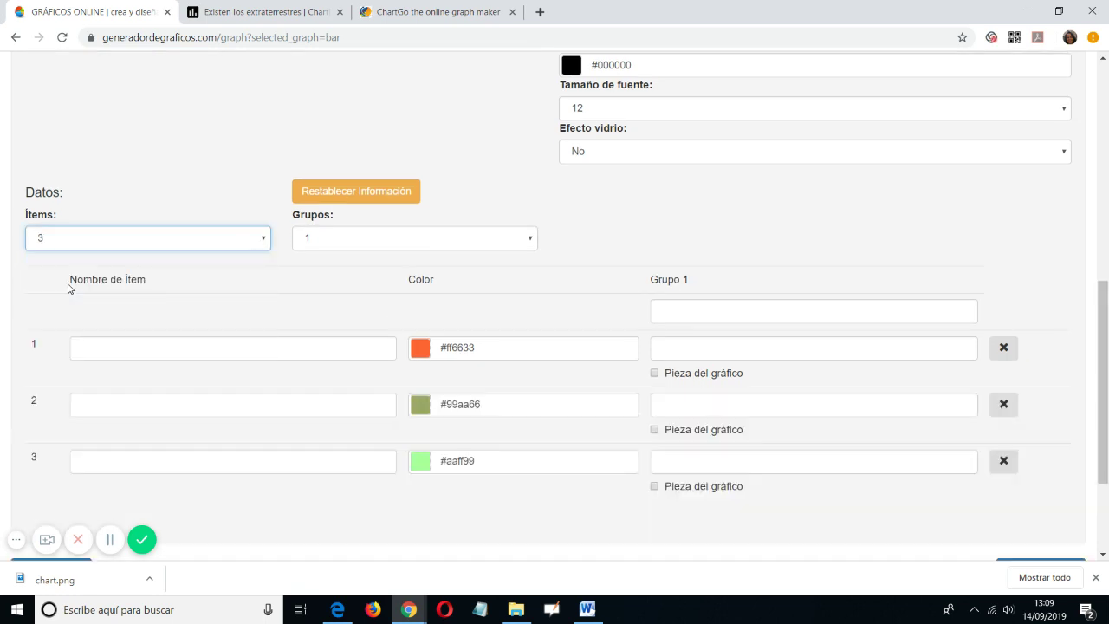
pyautogui.moveTo(1103, 381); pyautogui.dragTo(1105, 442)
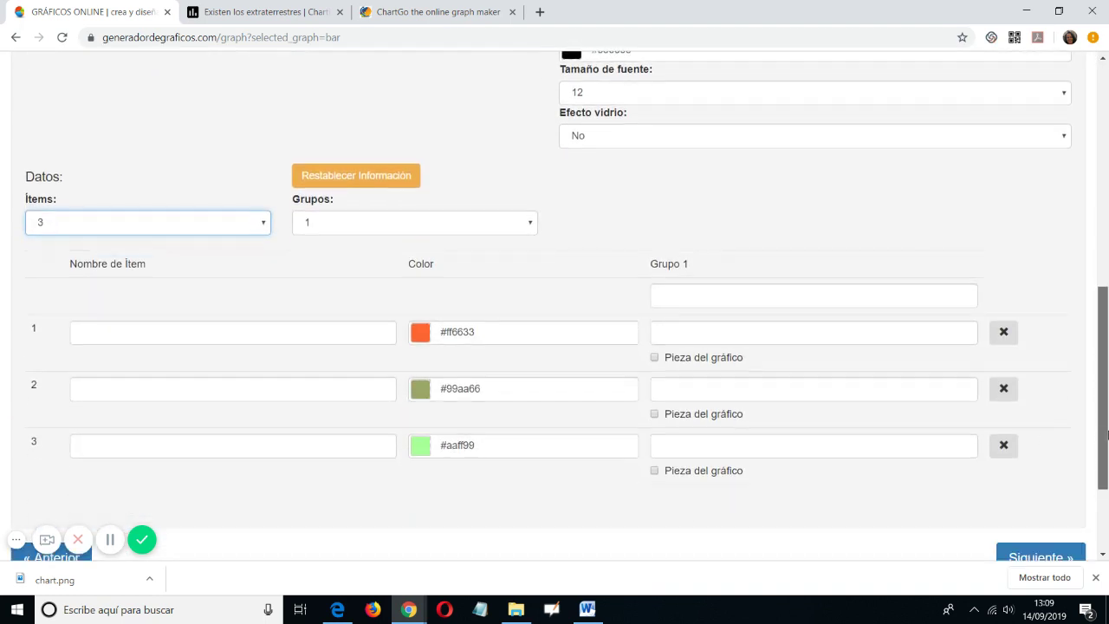
# - Name the pie chart's three items "Sí", "No" and "No lo sé", leaving the first item's color empty
pyautogui.click(167, 340)
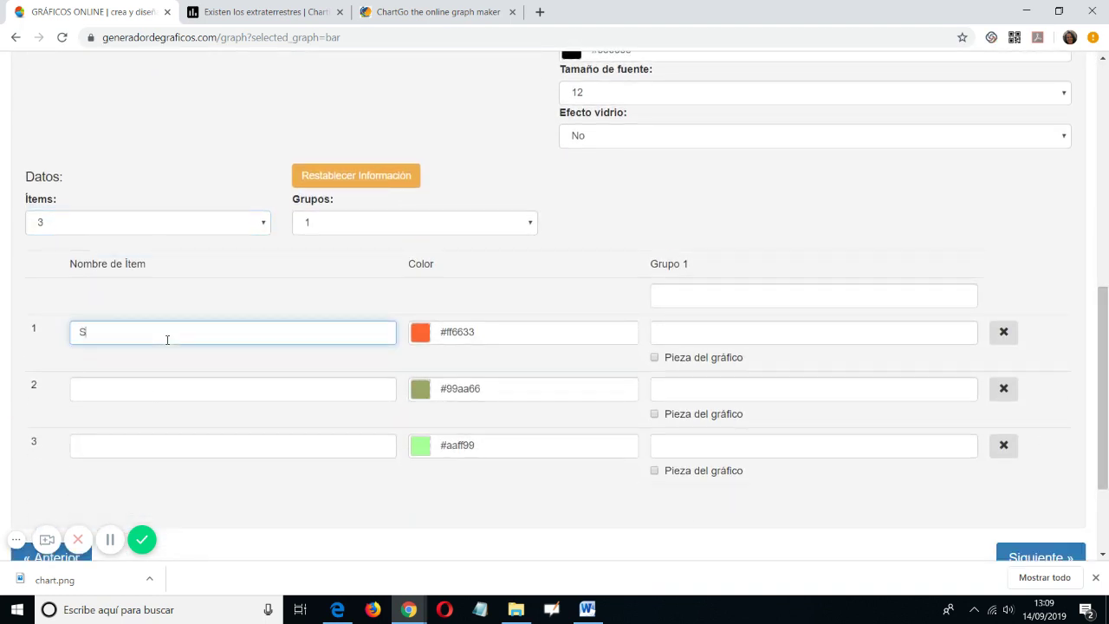
pyautogui.write('Sí')
pyautogui.press('Tab')
pyautogui.write('No')
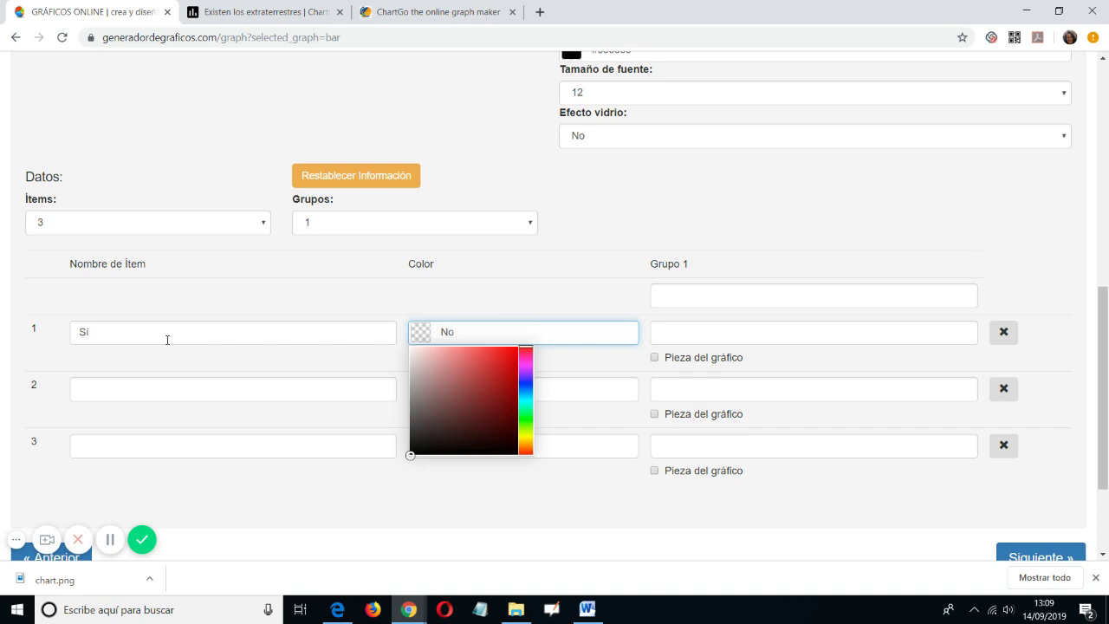
pyautogui.press('BackSpace')
pyautogui.press('BackSpace')
pyautogui.click(258, 386)
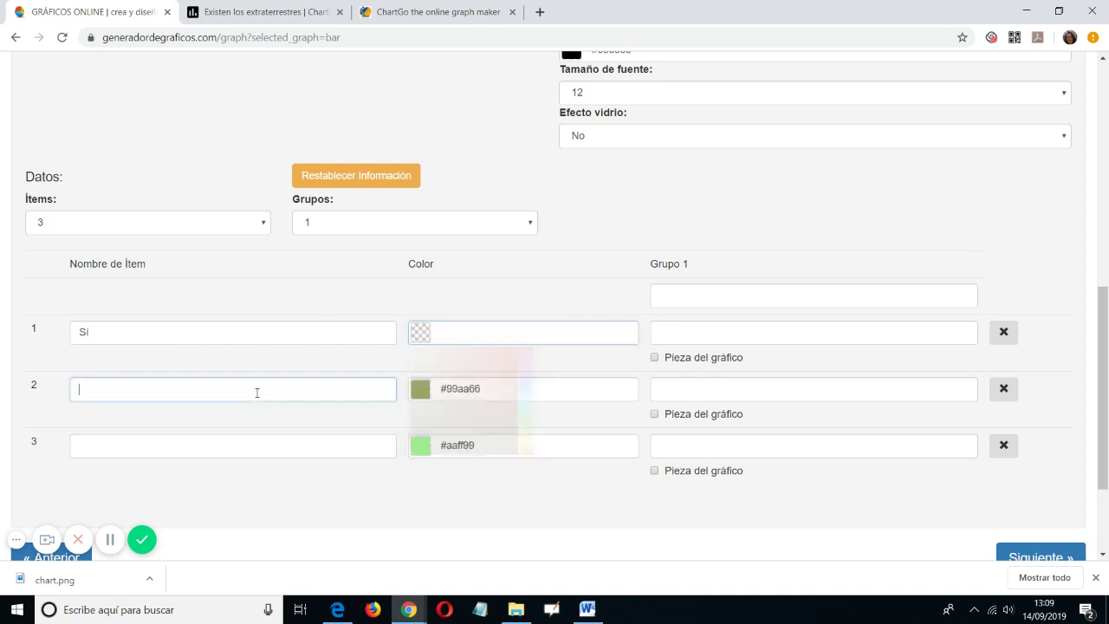
pyautogui.write('No')
pyautogui.click(235, 440)
pyautogui.write('No')
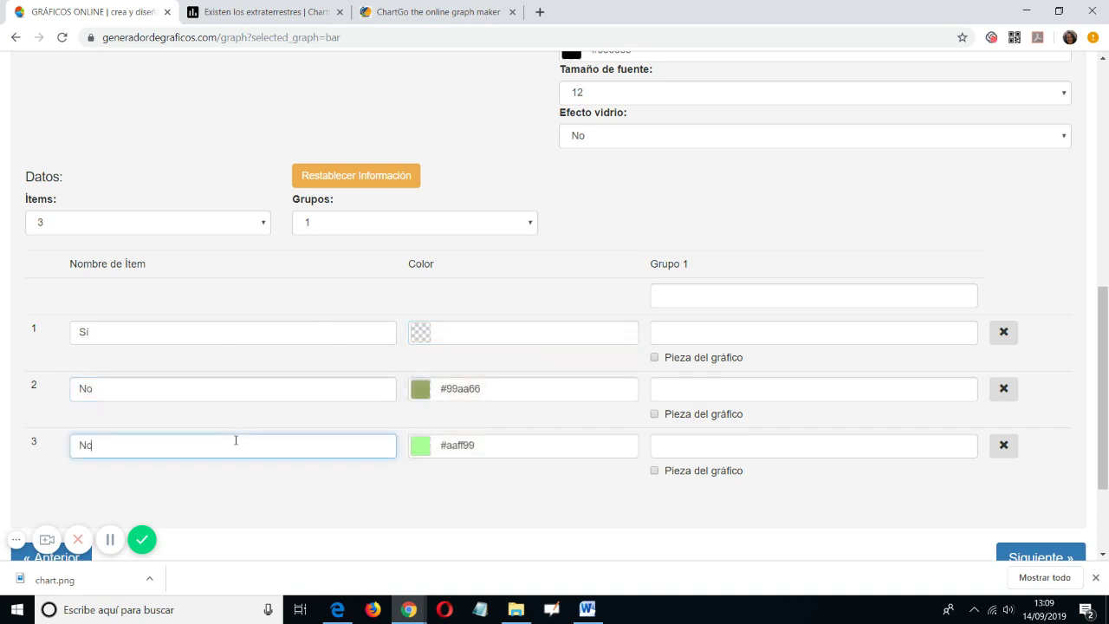
# - Enable Pieza del gráfico for all three pie items and give them the values 30, 60 and 10 in order
pyautogui.click(655, 357)
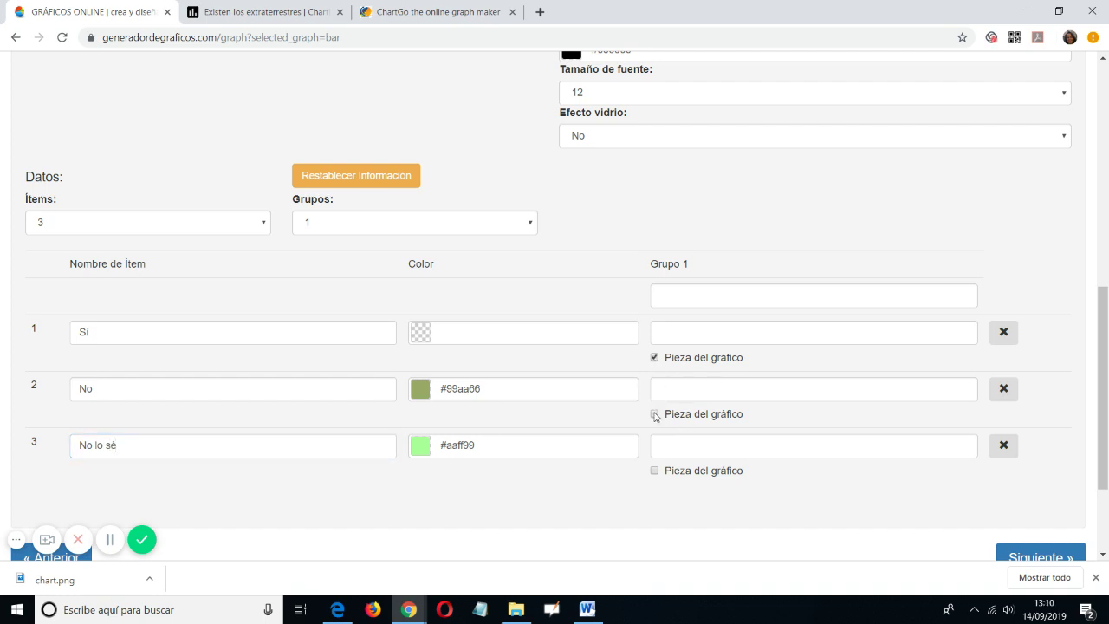
pyautogui.click(655, 471)
pyautogui.click(684, 338)
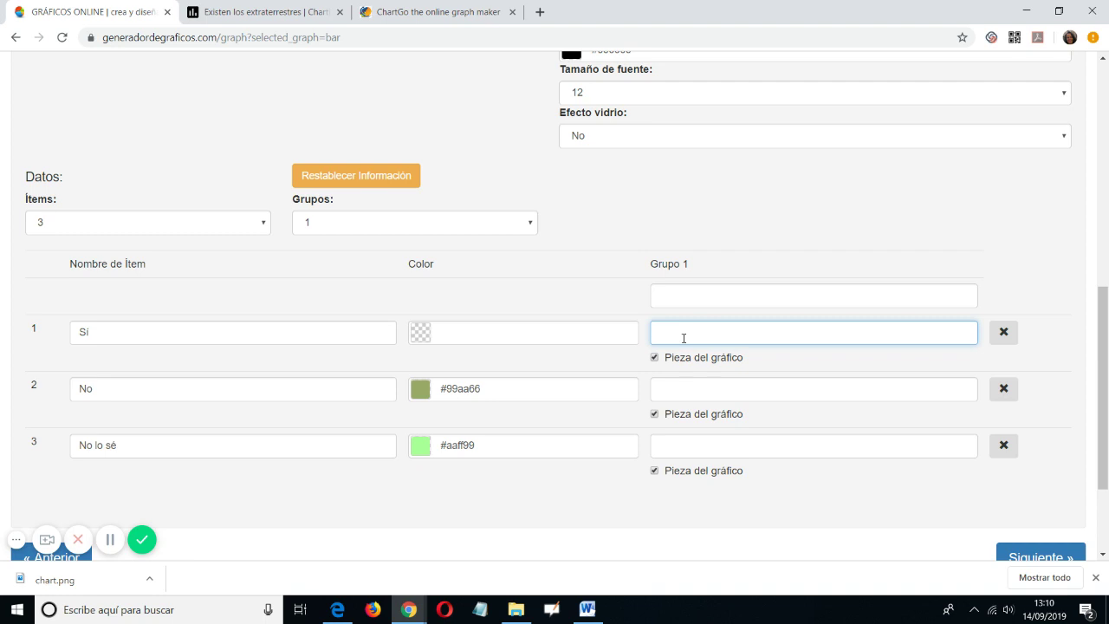
pyautogui.click(686, 390)
pyautogui.write('60')
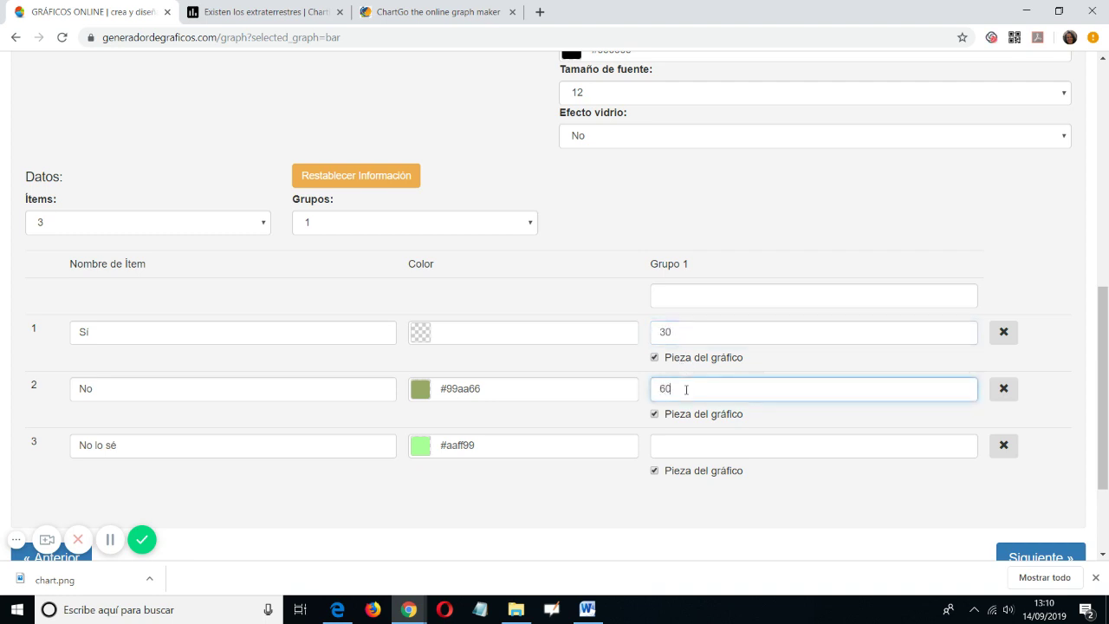
pyautogui.click(681, 447)
pyautogui.write('10')
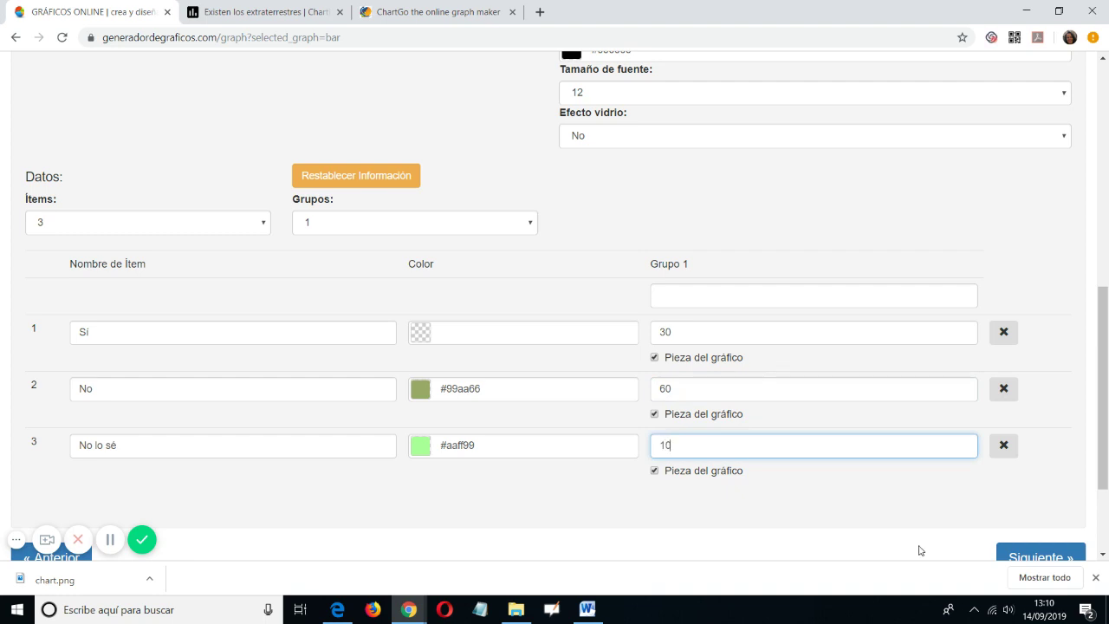
# - Continue to the pie chart's labels and fonts and choose the all-capitals handwritten-style font
pyautogui.click(1049, 555)
pyautogui.moveTo(1105, 338); pyautogui.dragTo(1105, 389)
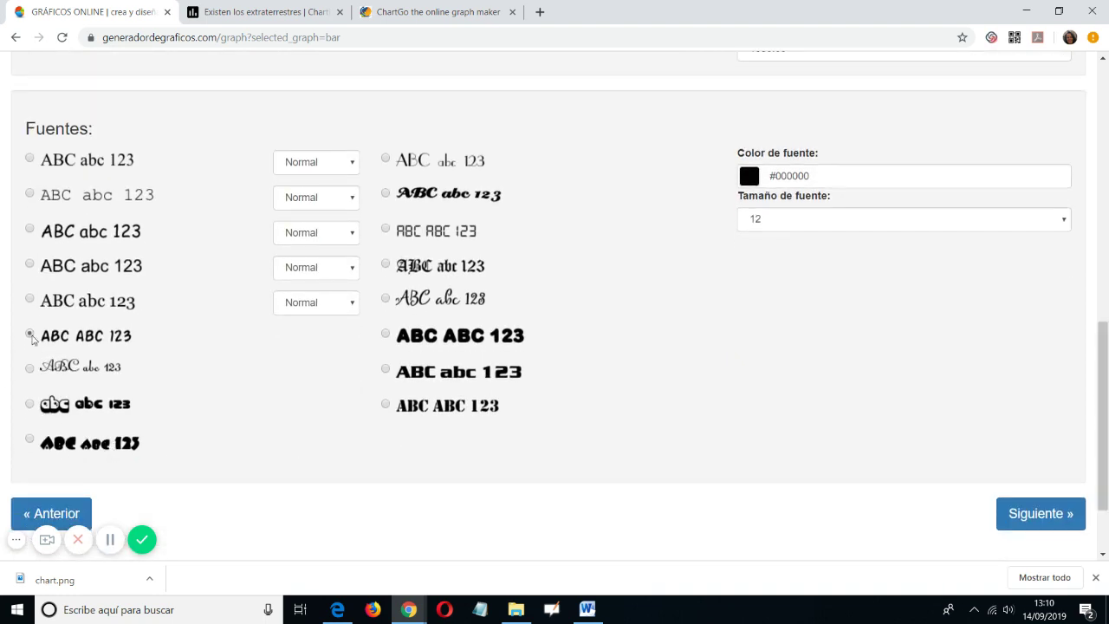
# - Continue to the pie chart's preview and examine its slices, legend and value labels
pyautogui.moveTo(1101, 433); pyautogui.dragTo(1106, 307)
pyautogui.scroll(-4, 1065, 364)
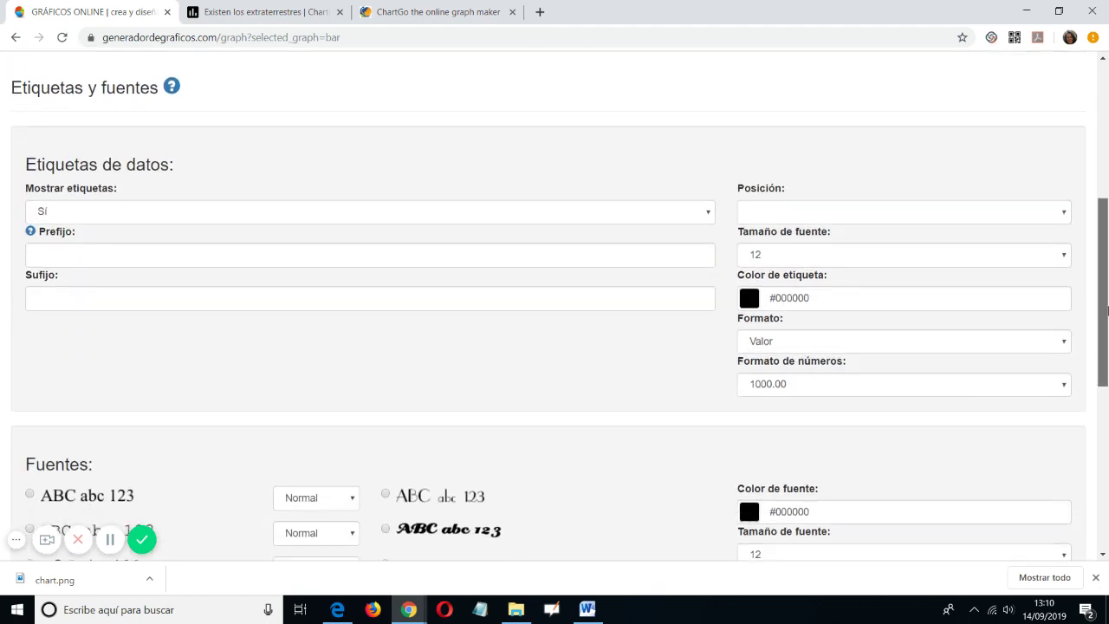
pyautogui.scroll(-2, 1009, 423)
pyautogui.click(1009, 422)
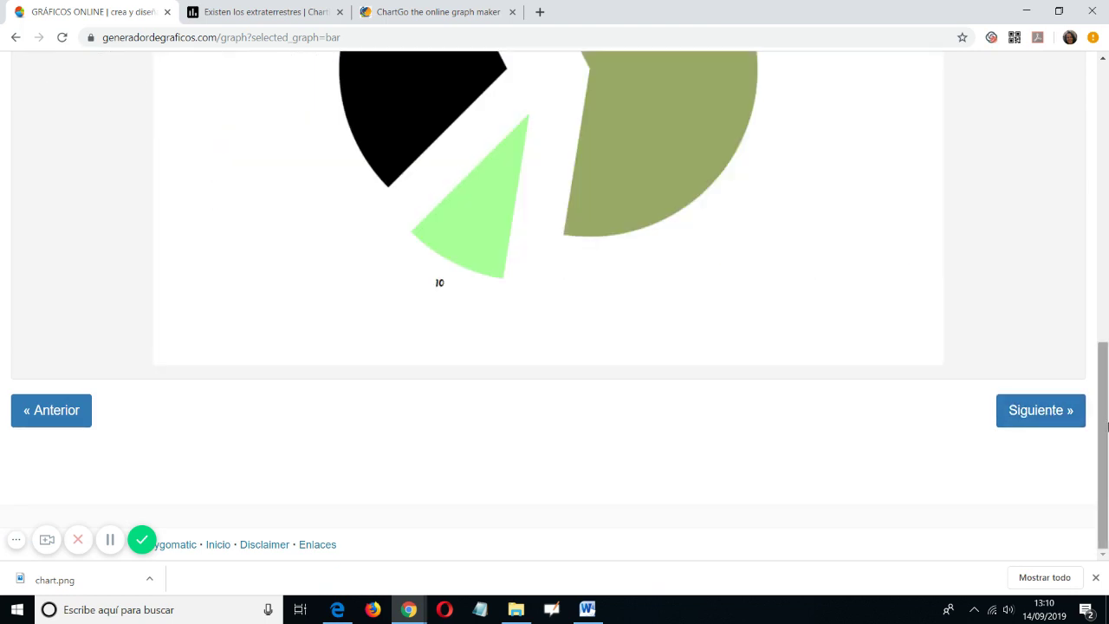
pyautogui.moveTo(1101, 425); pyautogui.dragTo(1100, 336)
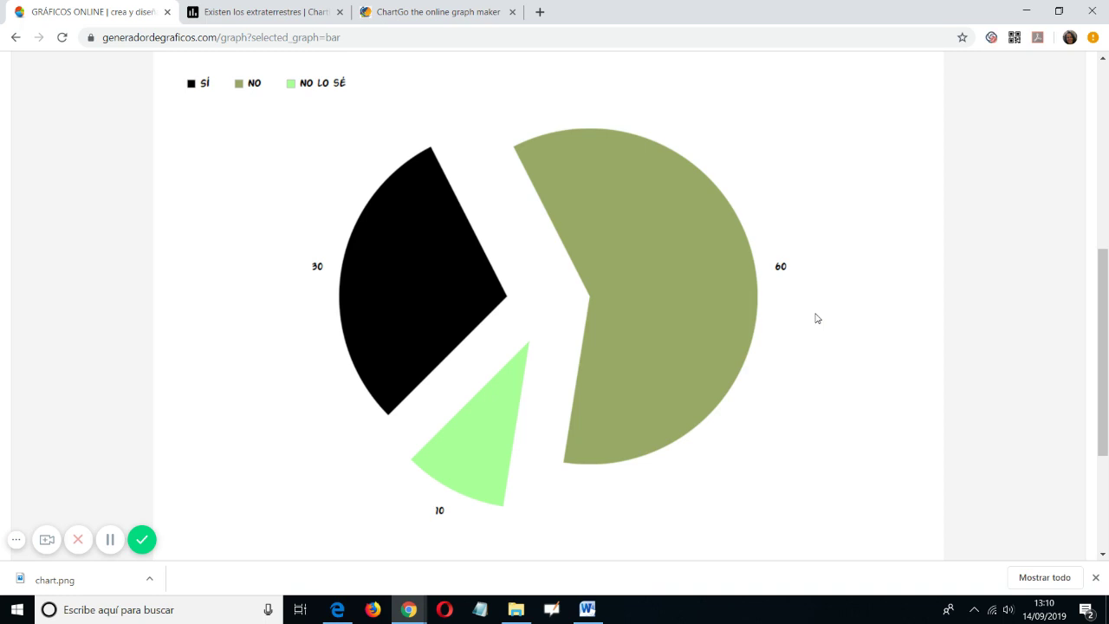
pyautogui.moveTo(816, 318); pyautogui.dragTo(854, 408)
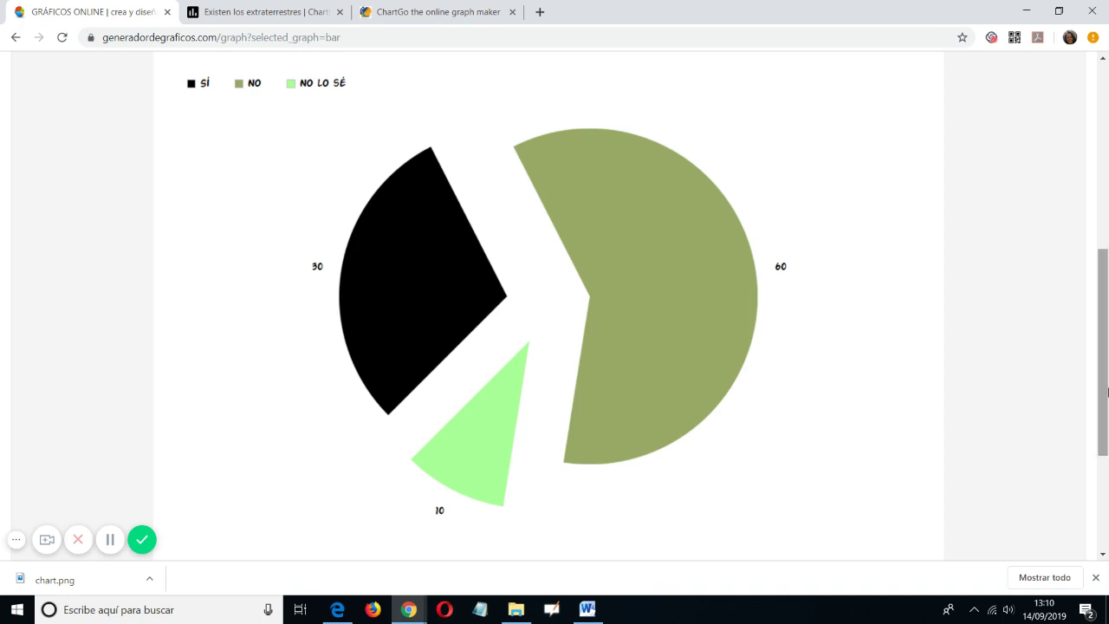
# - Continue to the pie chart's save and share page and review the download, online saving, e-mail and sharing options
pyautogui.scroll(-3, 1106, 482)
pyautogui.click(1054, 423)
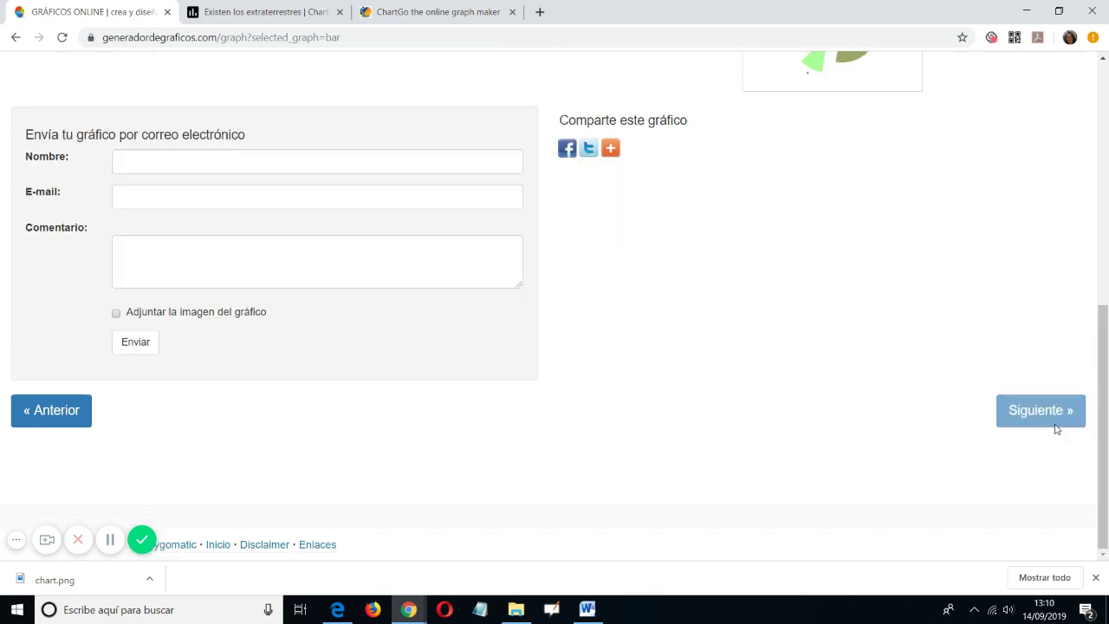
pyautogui.scroll(5, 1041, 246)
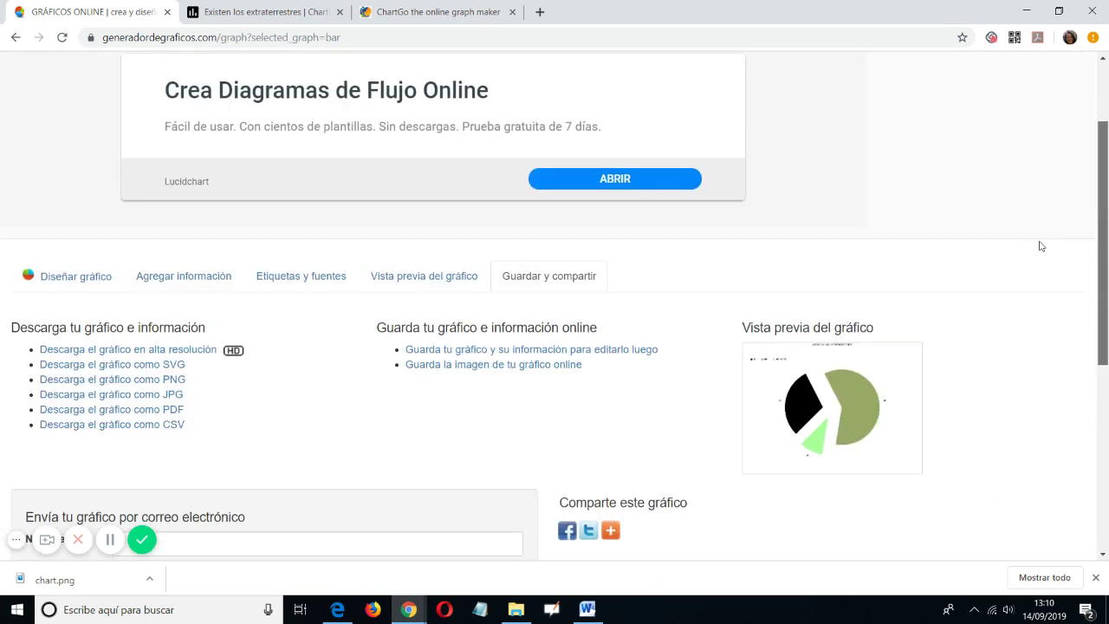
pyautogui.scroll(-5, 1041, 246)
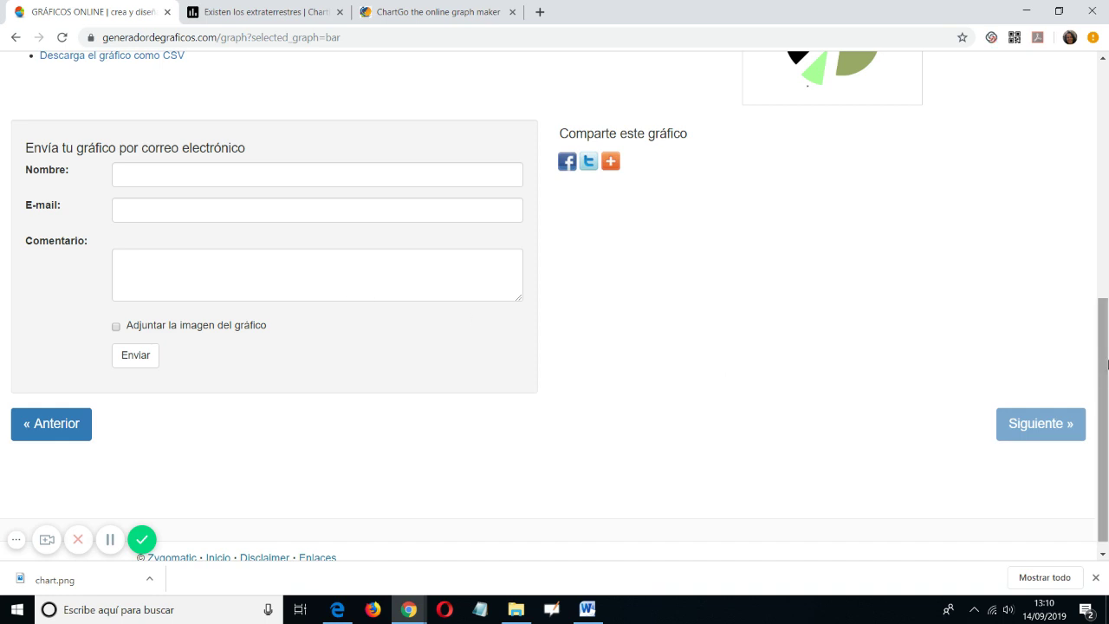
pyautogui.scroll(-1, 1106, 512)
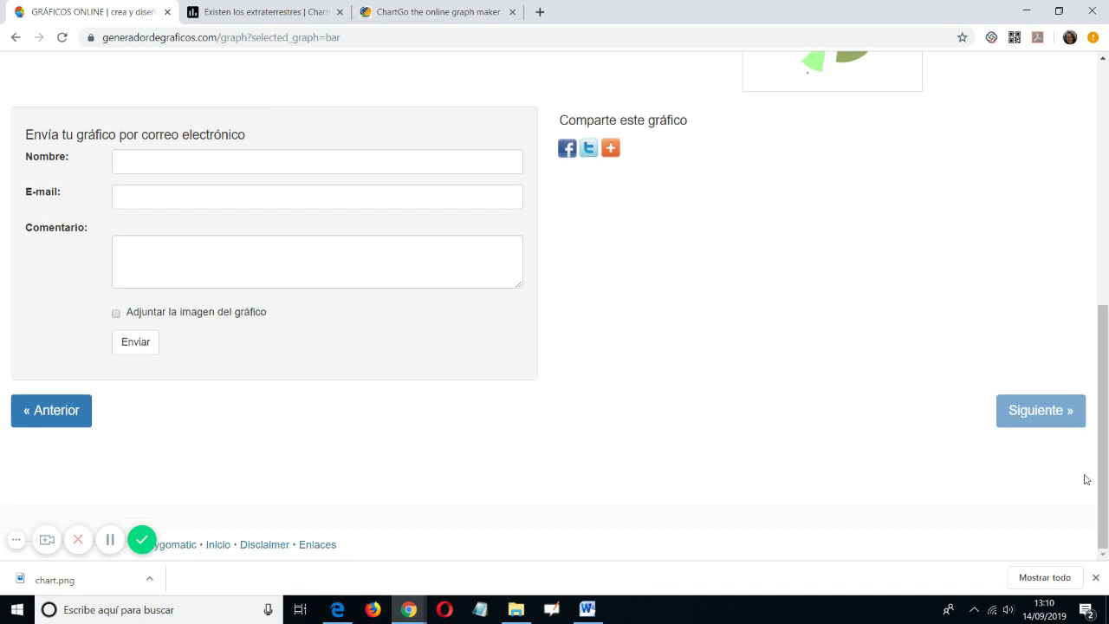
pyautogui.scroll(3, 1105, 356)
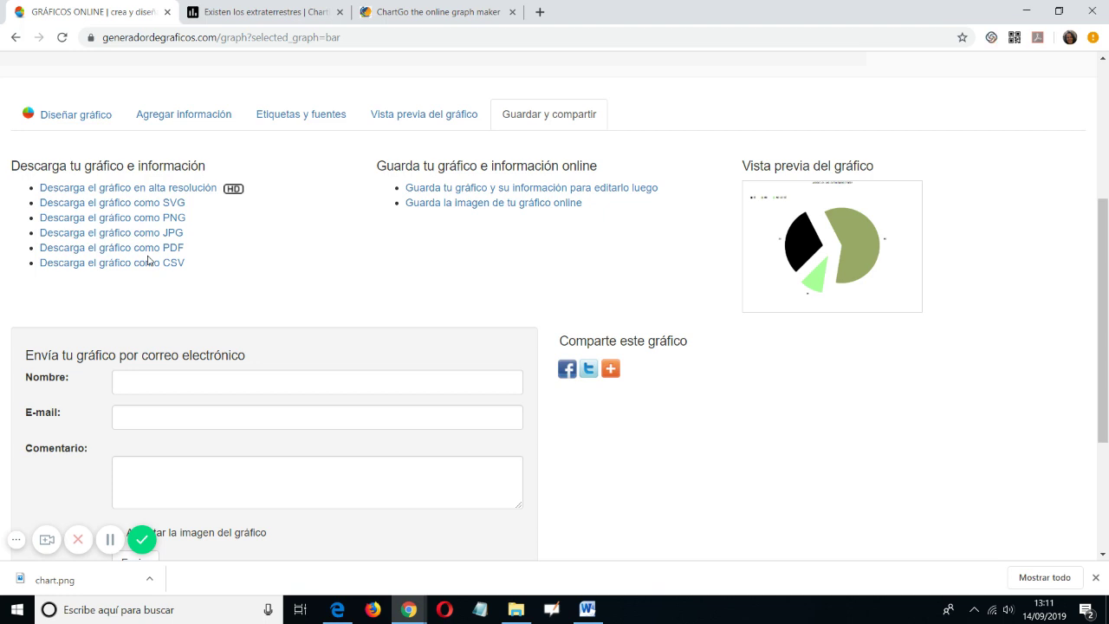
# - Switch to ChartGo, start creating a new chart and keep Bar as the chart type
pyautogui.click(407, 7)
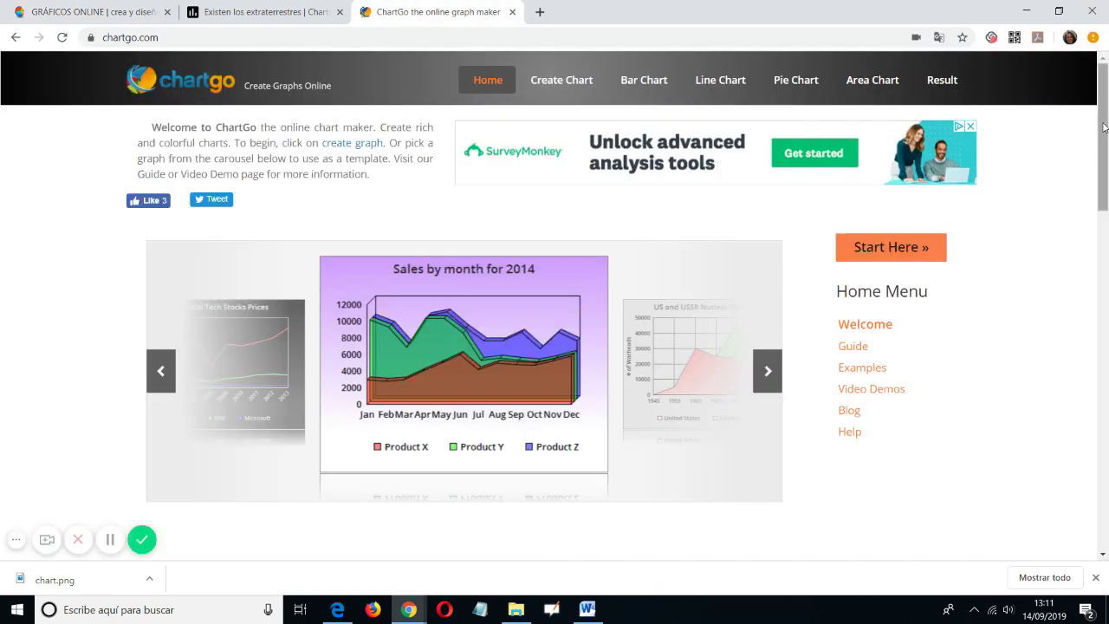
pyautogui.moveTo(1102, 128); pyautogui.dragTo(1042, 131)
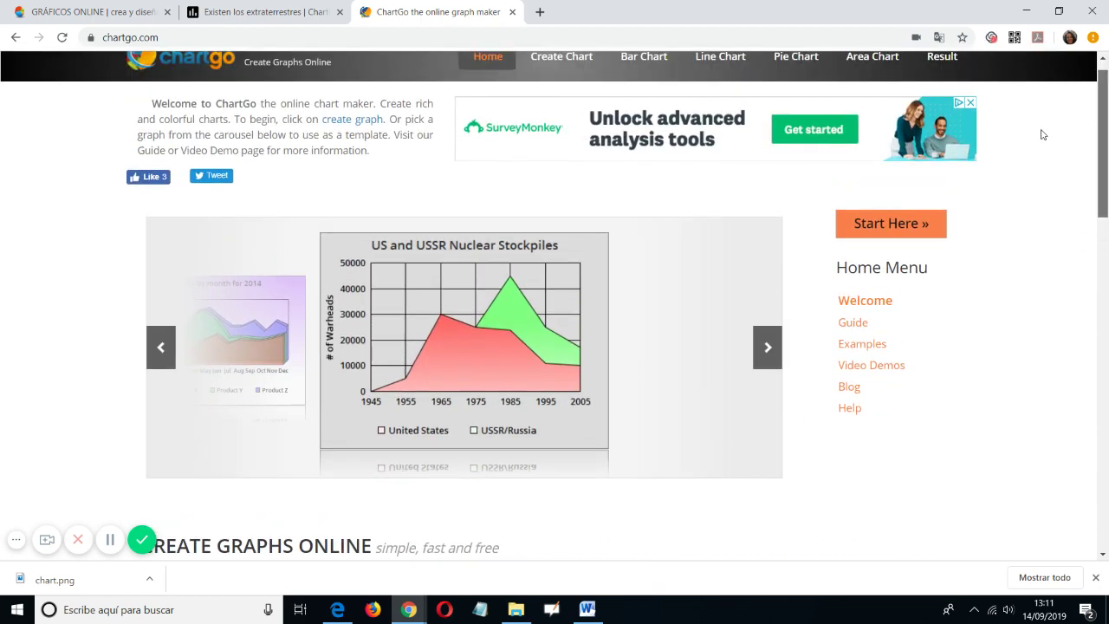
pyautogui.click(844, 225)
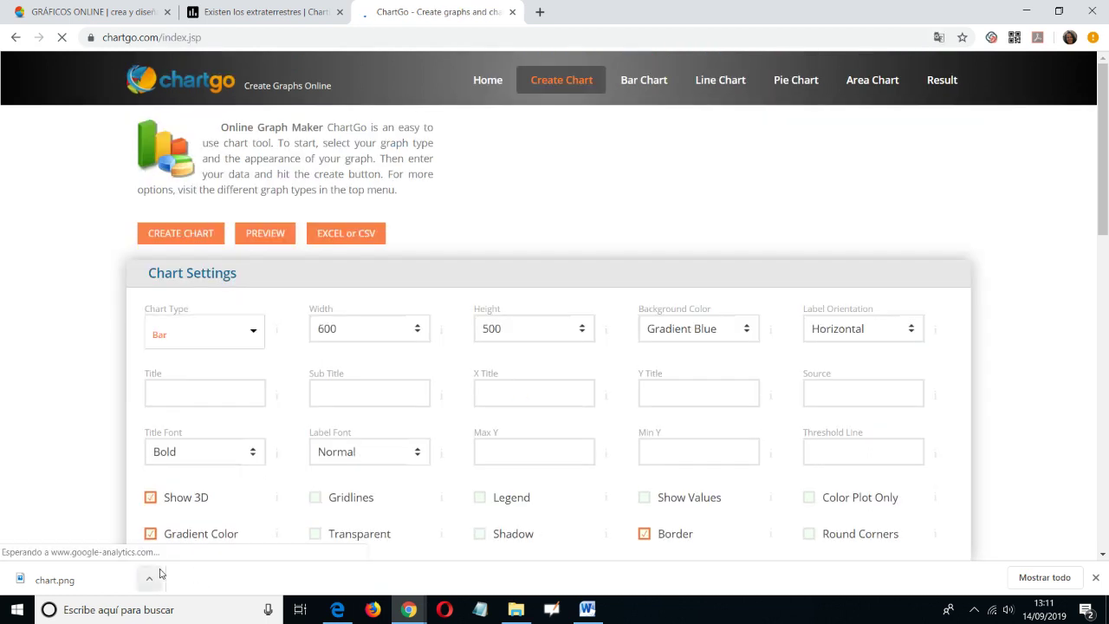
pyautogui.click(255, 334)
pyautogui.click(205, 368)
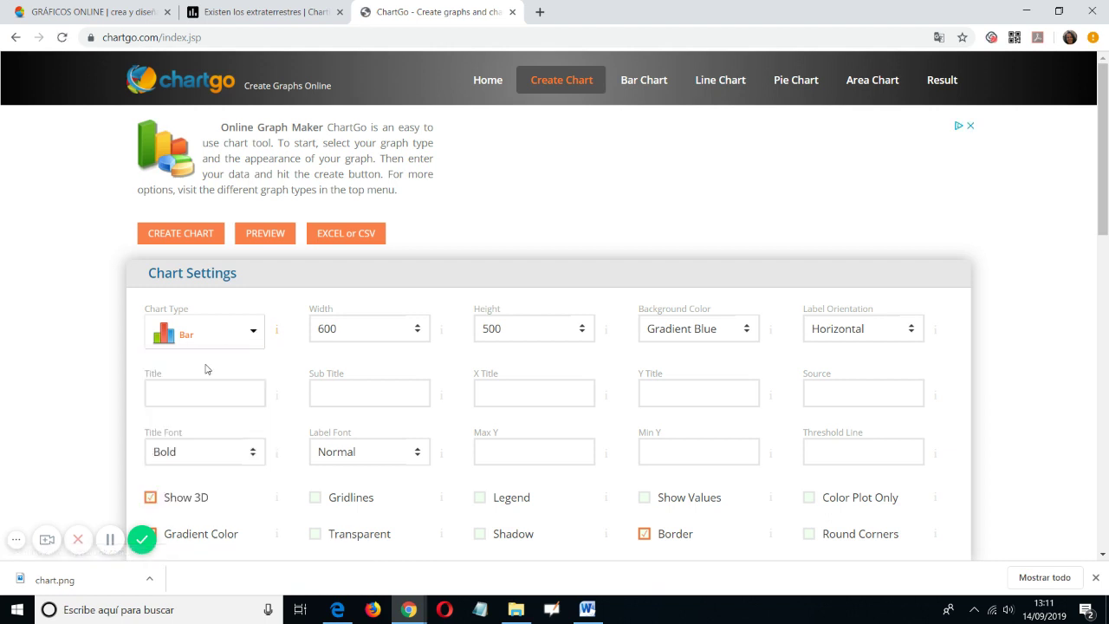
# - Keep the bar chart's width at 600 and enable Legend and Show Values
pyautogui.click(425, 330)
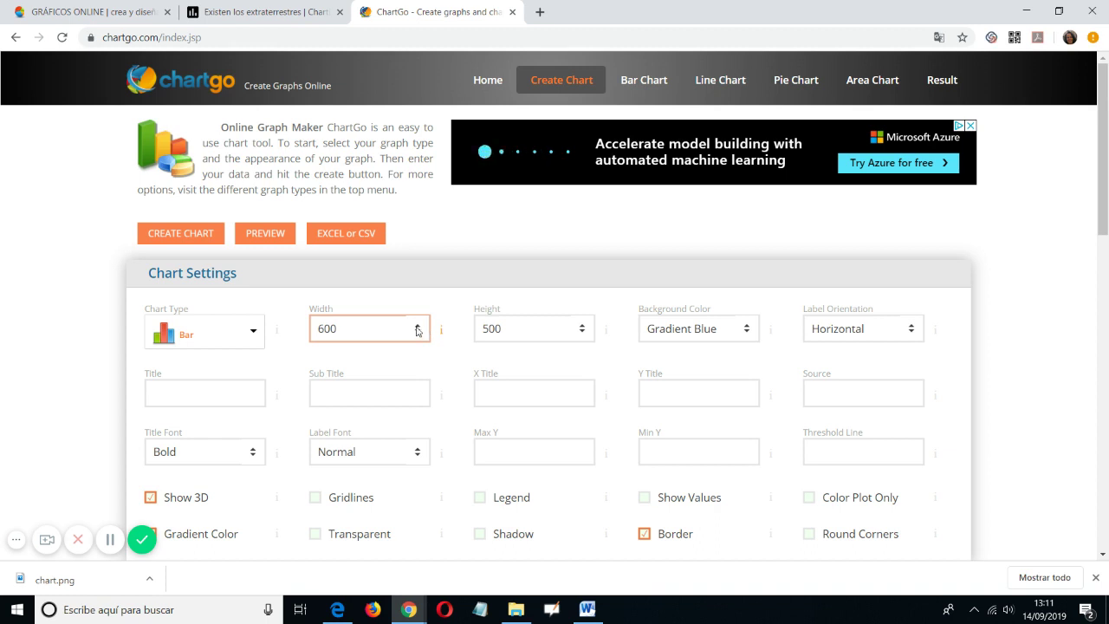
pyautogui.scroll(-3, 1106, 232)
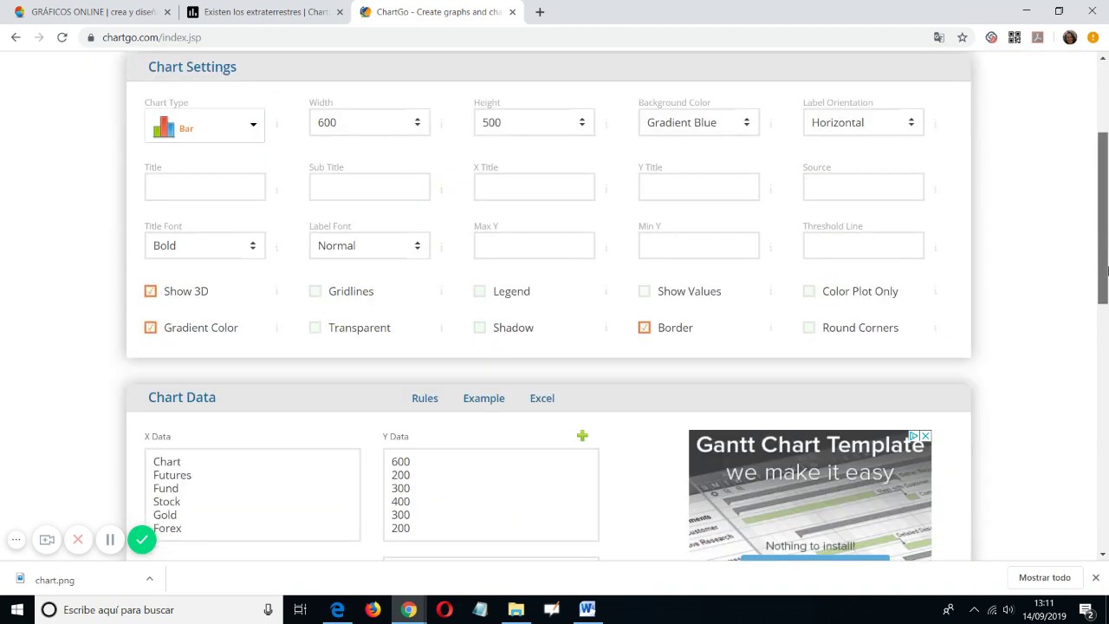
pyautogui.click(478, 295)
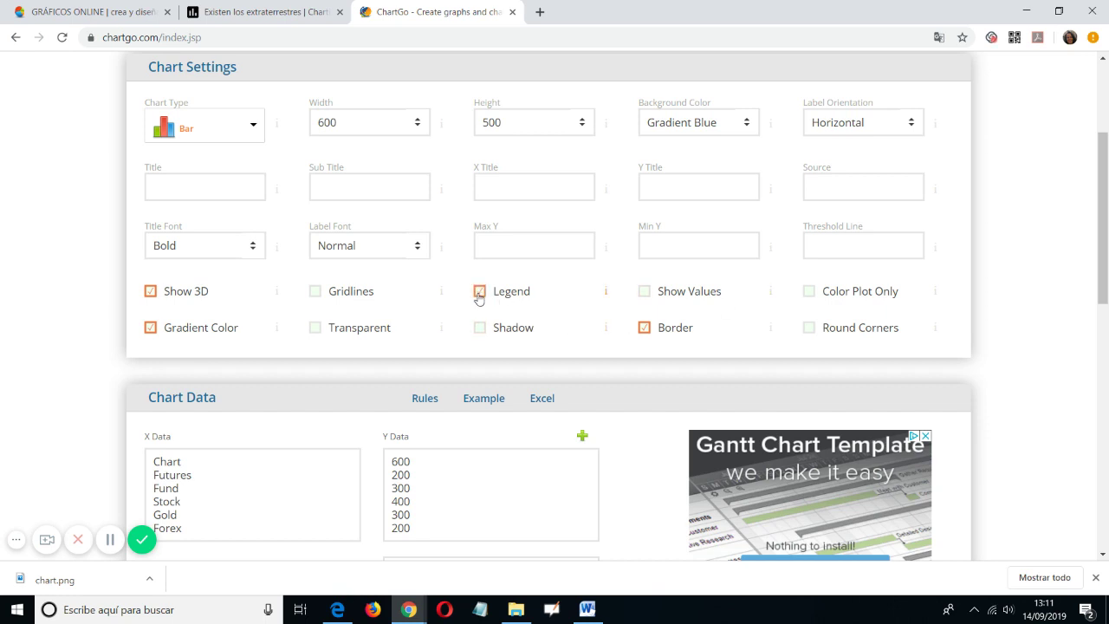
pyautogui.click(642, 295)
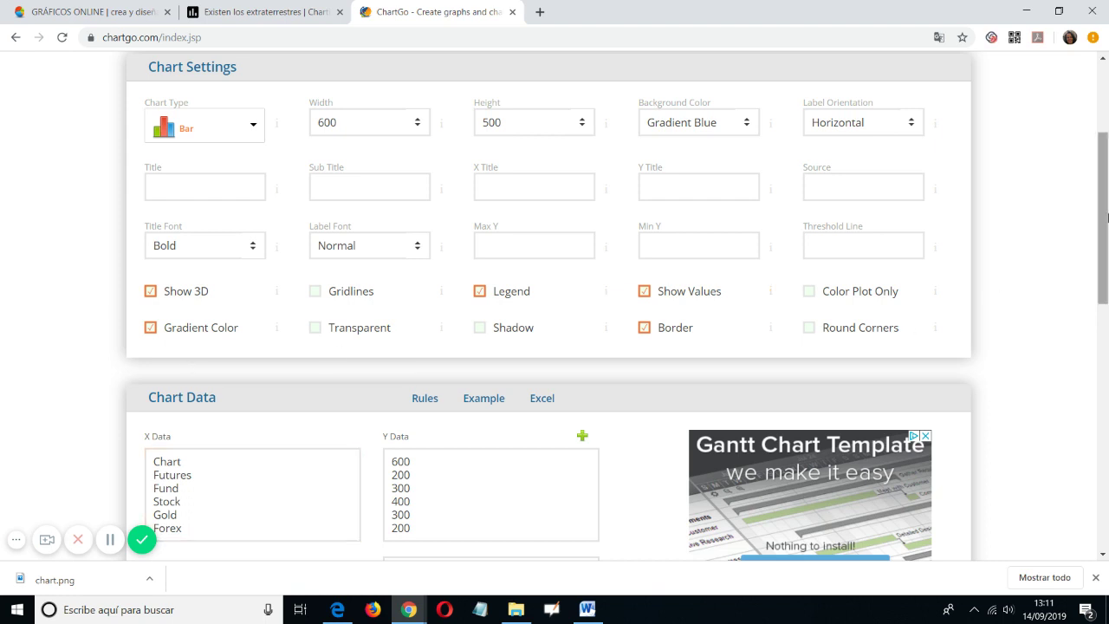
# - Replace the sample X data with the categories "sí", "no" and "no lo sé", one per line
pyautogui.scroll(-3, 676, 376)
pyautogui.click(233, 371)
pyautogui.moveTo(198, 404); pyautogui.dragTo(146, 317)
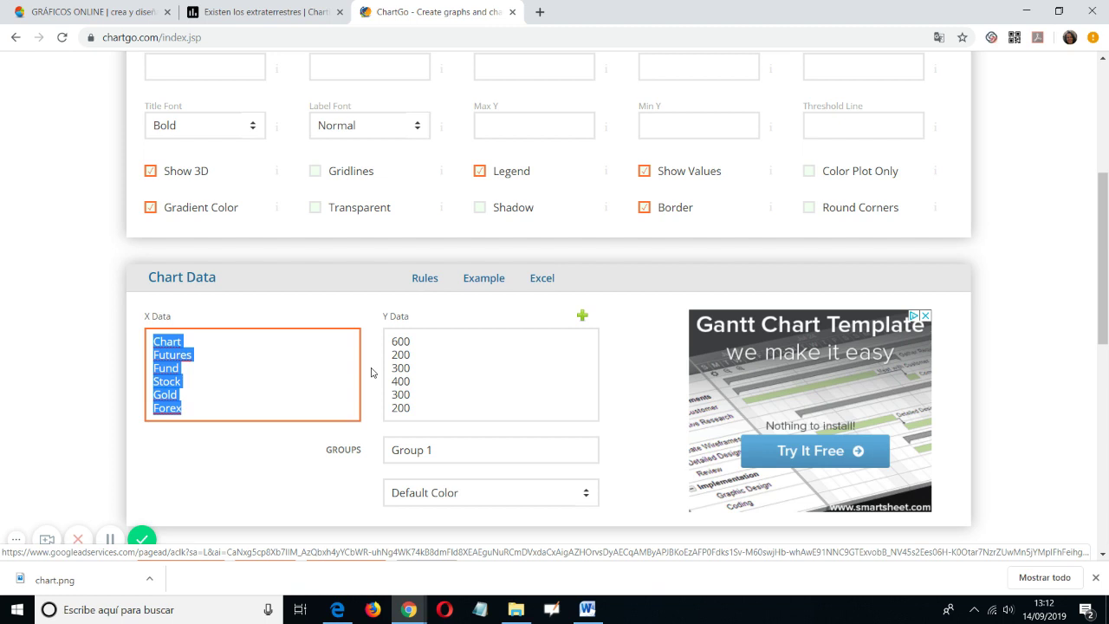
pyautogui.write('sí')
pyautogui.press('Return')
pyautogui.write('no')
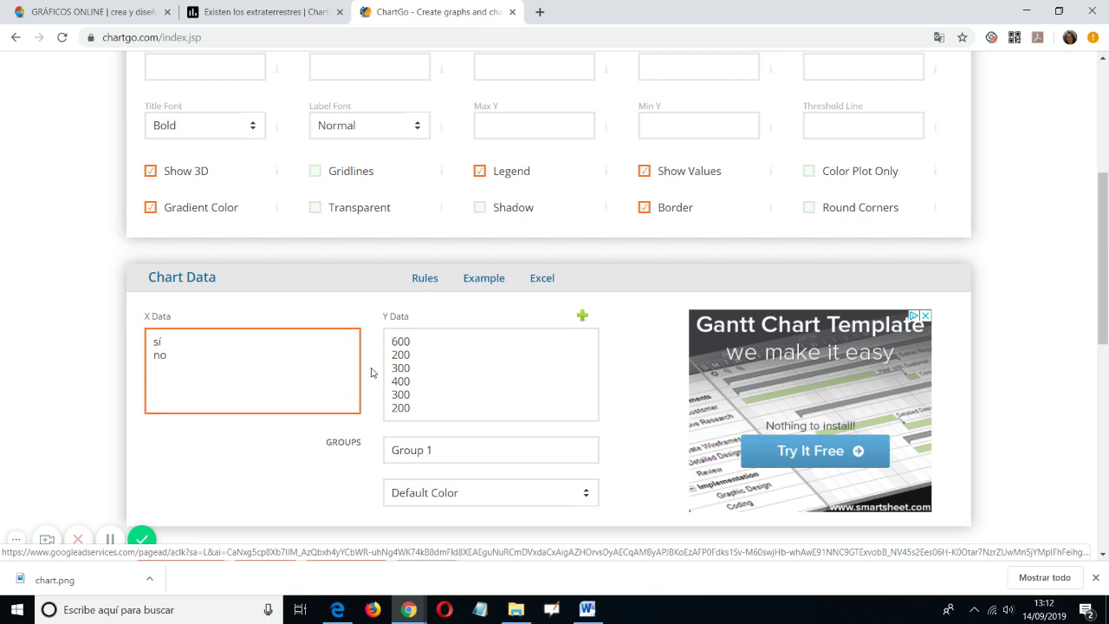
pyautogui.write(' no lo sé')
# - Replace the sample Y data with the values 30, 60 and 10, one per line
pyautogui.click(428, 413)
pyautogui.hotkey('ctrl', 'a')
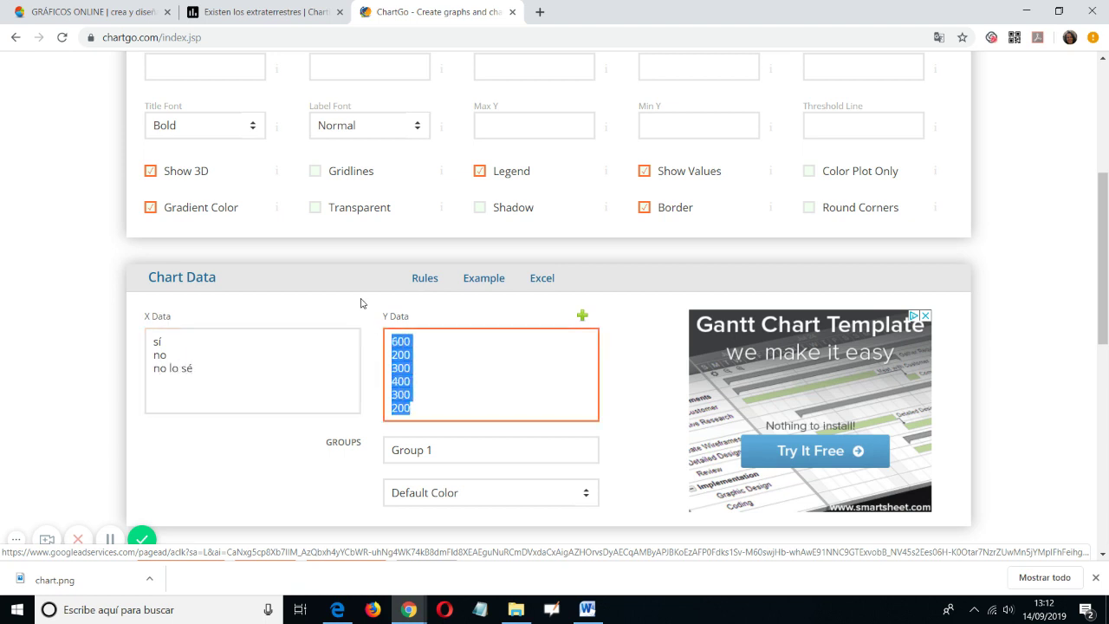
pyautogui.write('30')
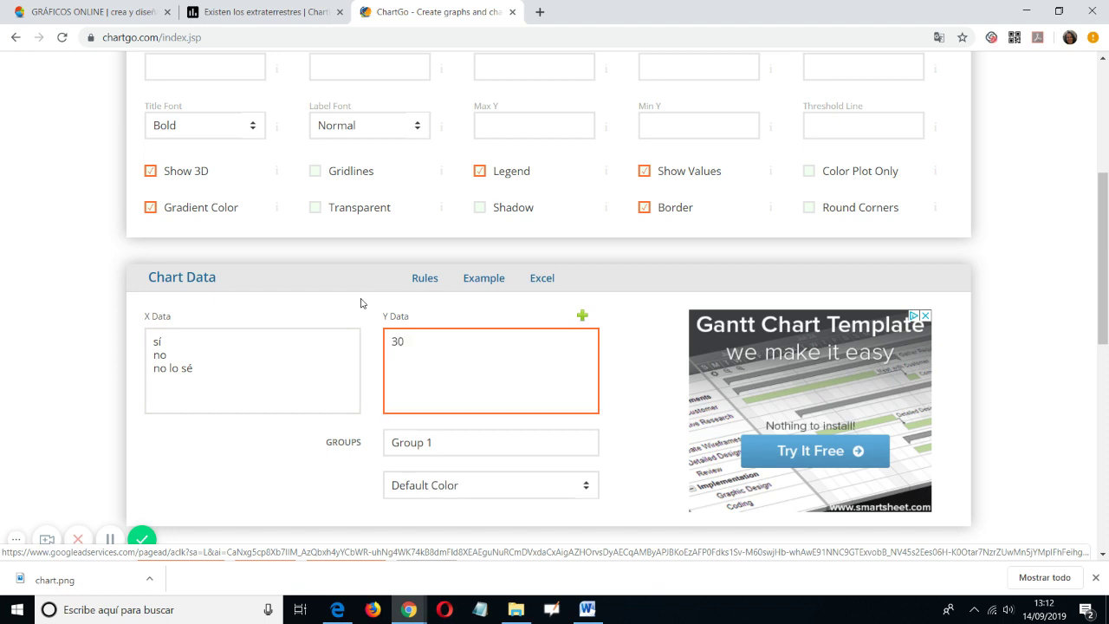
pyautogui.press('Tab')
pyautogui.click(408, 339)
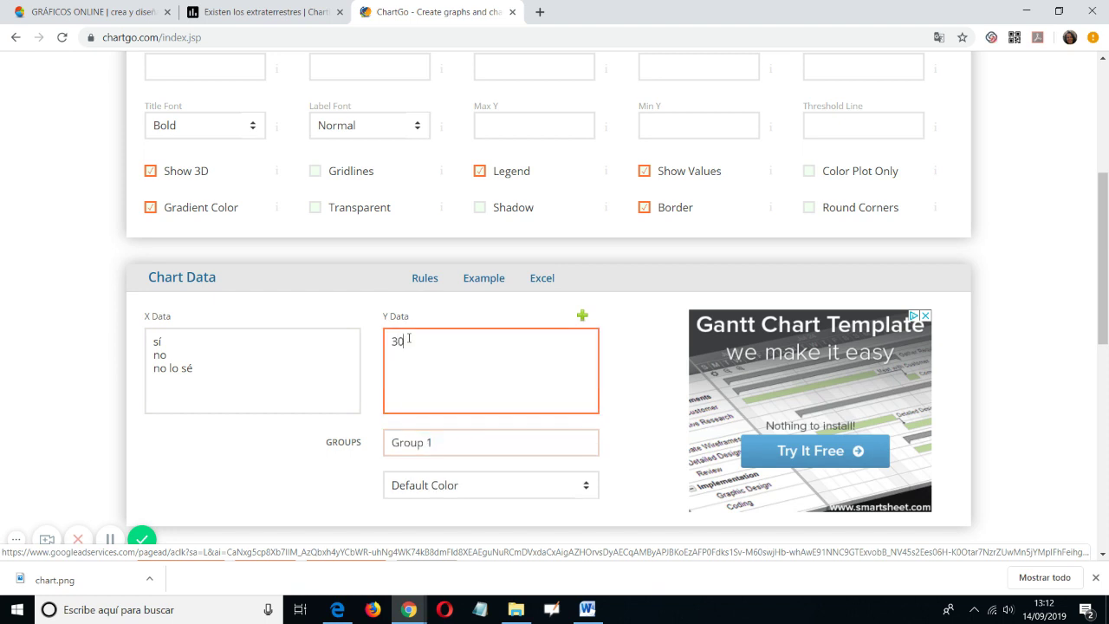
pyautogui.press('Return')
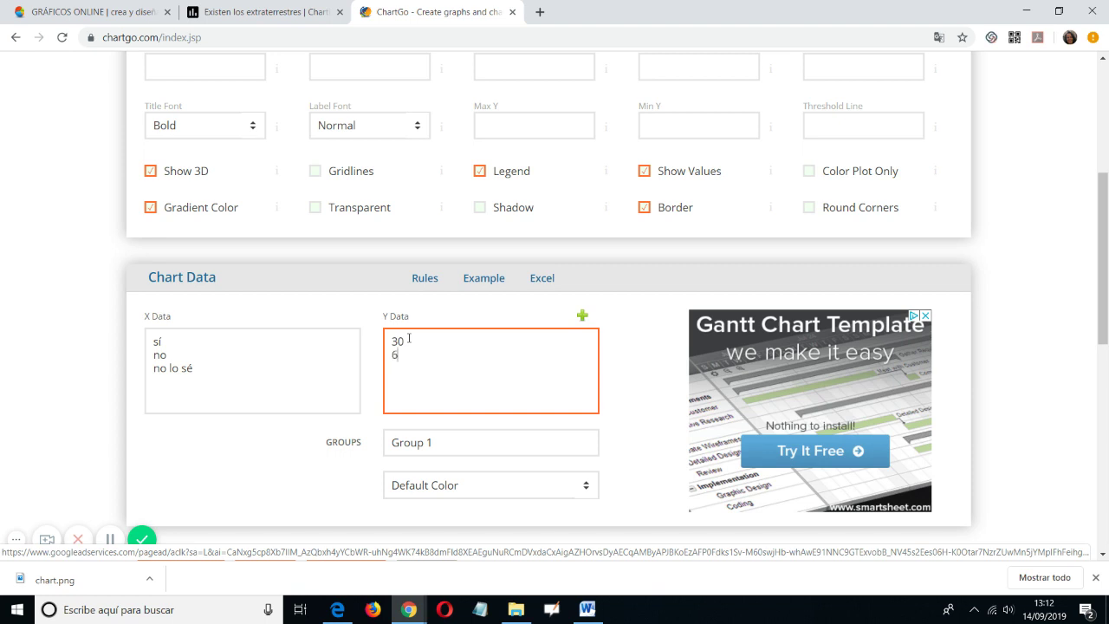
pyautogui.press('BackSpace')
pyautogui.press('BackSpace')
pyautogui.write('60')
# - Title the chart "¿Crees en los extraterrestres?" and set its Y title to "porcentajes"
pyautogui.moveTo(1101, 331); pyautogui.dragTo(1098, 220)
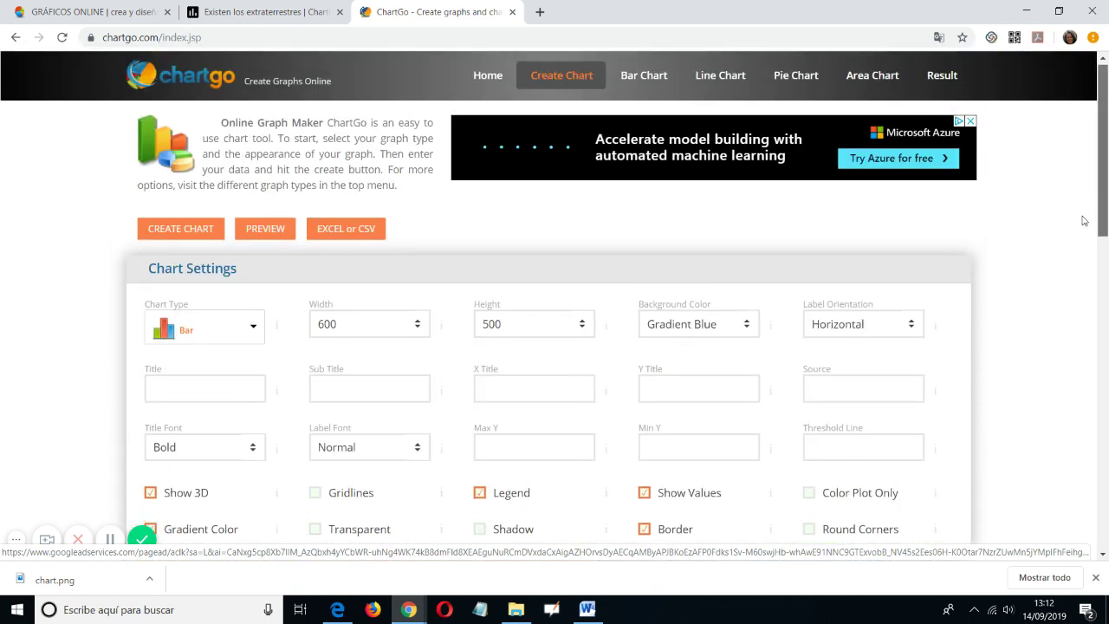
pyautogui.click(234, 389)
pyautogui.write('dCr')
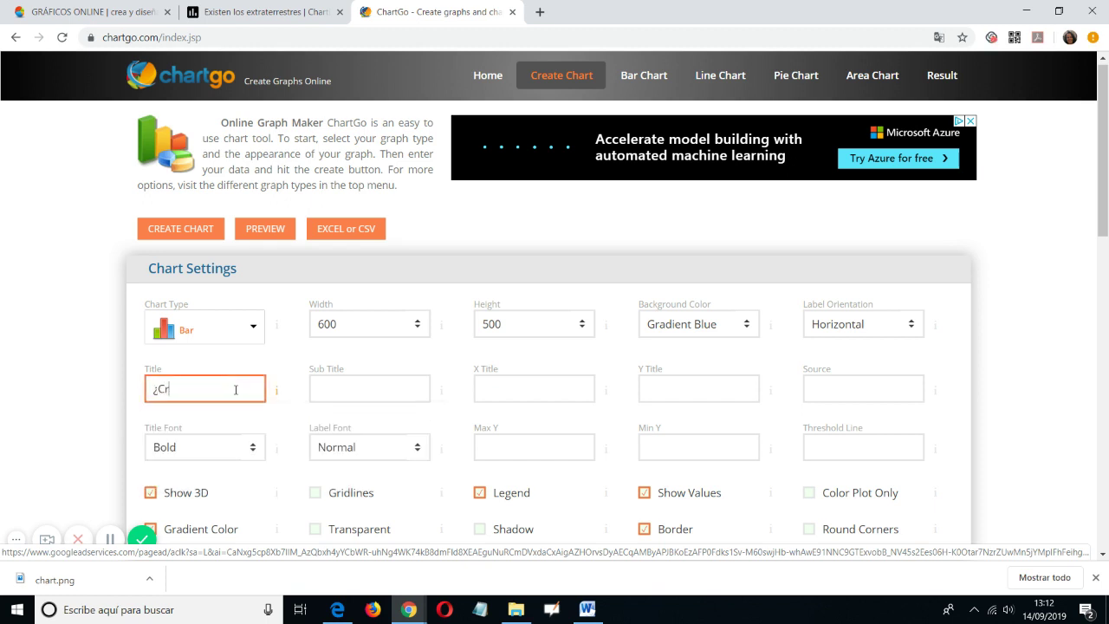
pyautogui.write('ees en los ex')
pyautogui.write('traterrestres?')
pyautogui.click(667, 378)
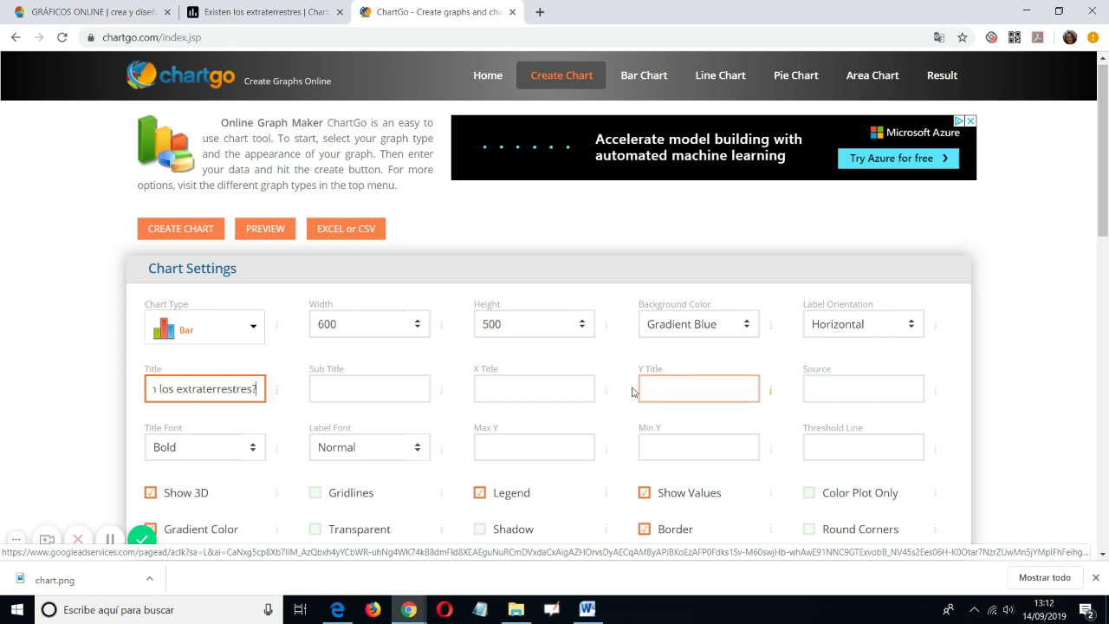
pyautogui.click(683, 392)
pyautogui.write('po')
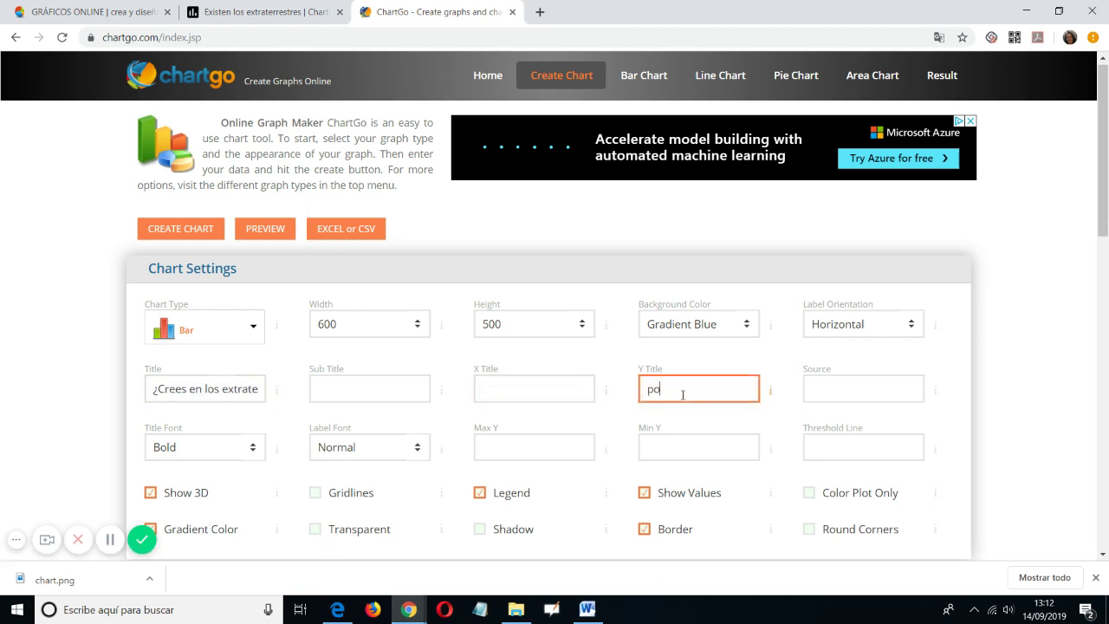
pyautogui.write('rcentajes')
# - Create the bar chart from the entered settings and data and look over the result
pyautogui.moveTo(1104, 148); pyautogui.dragTo(1105, 309)
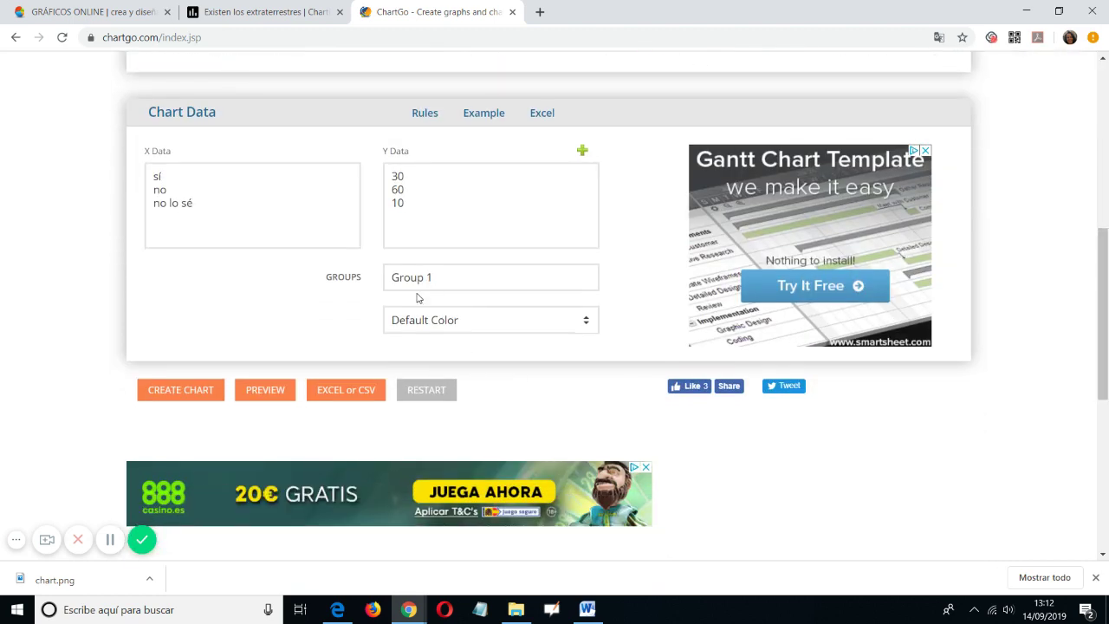
pyautogui.click(189, 391)
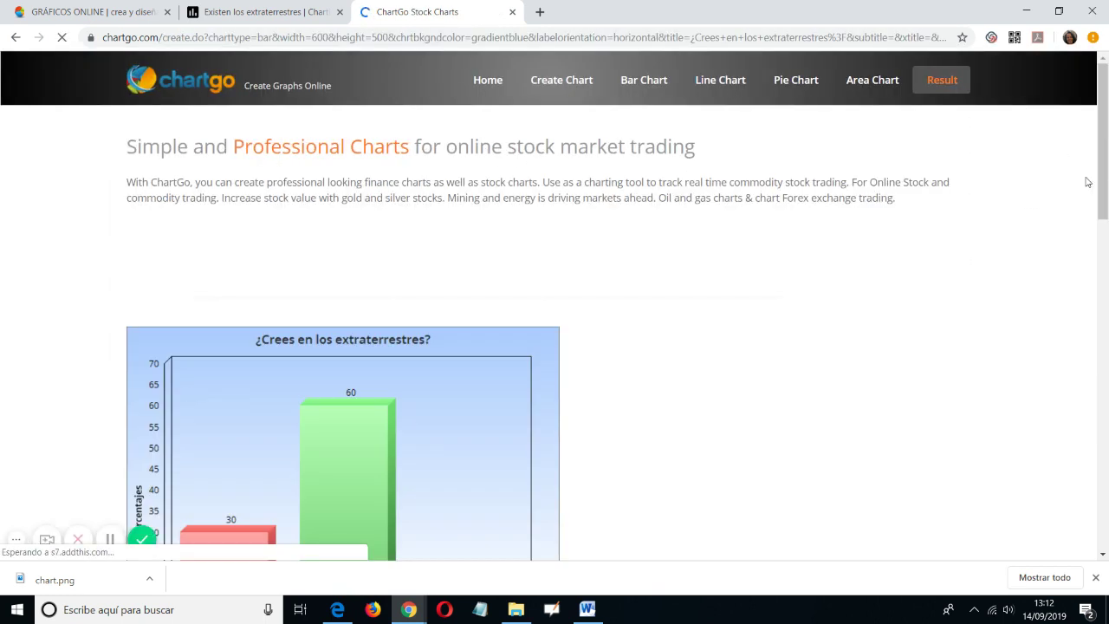
pyautogui.scroll(-3, 1107, 216)
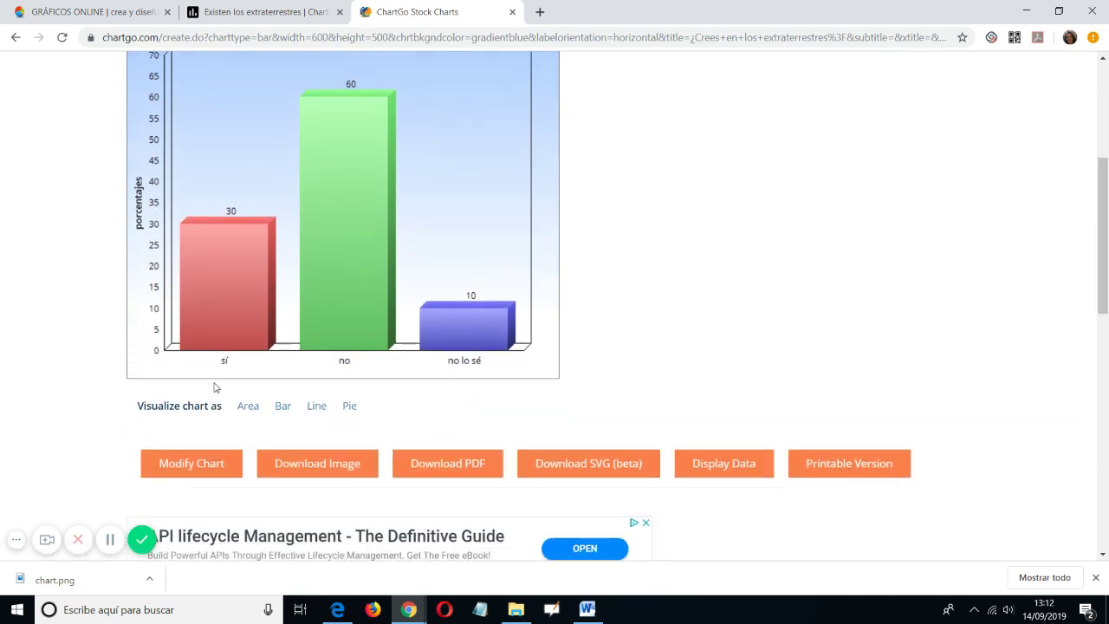
# - Visualize the chart as area, bar, line and pie in turn, and reopen the pie version's settings for modification
pyautogui.click(256, 408)
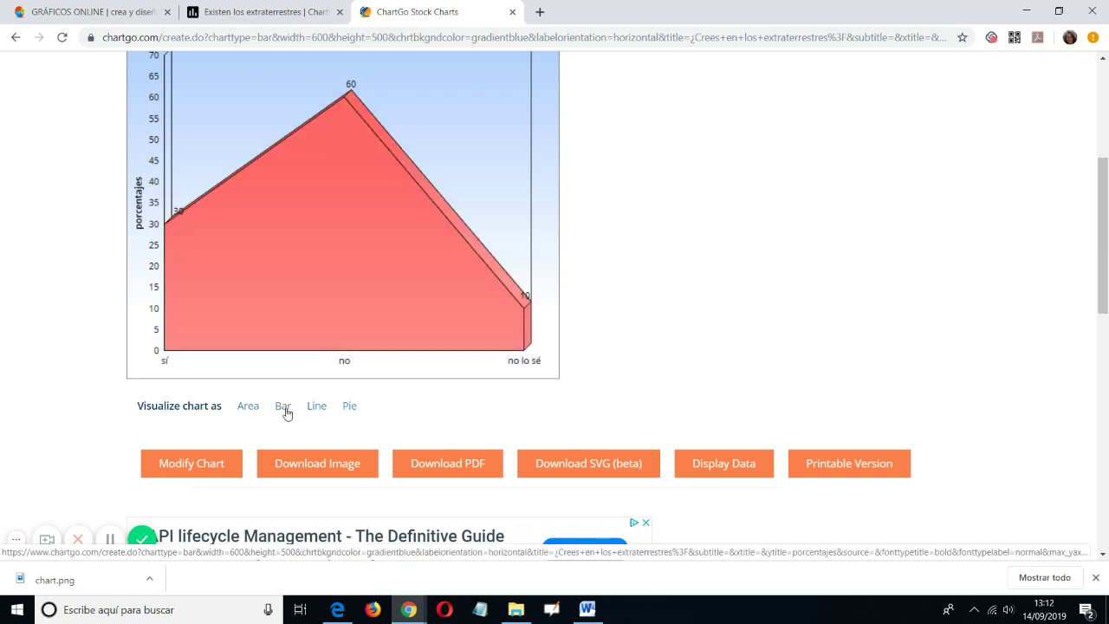
pyautogui.click(284, 408)
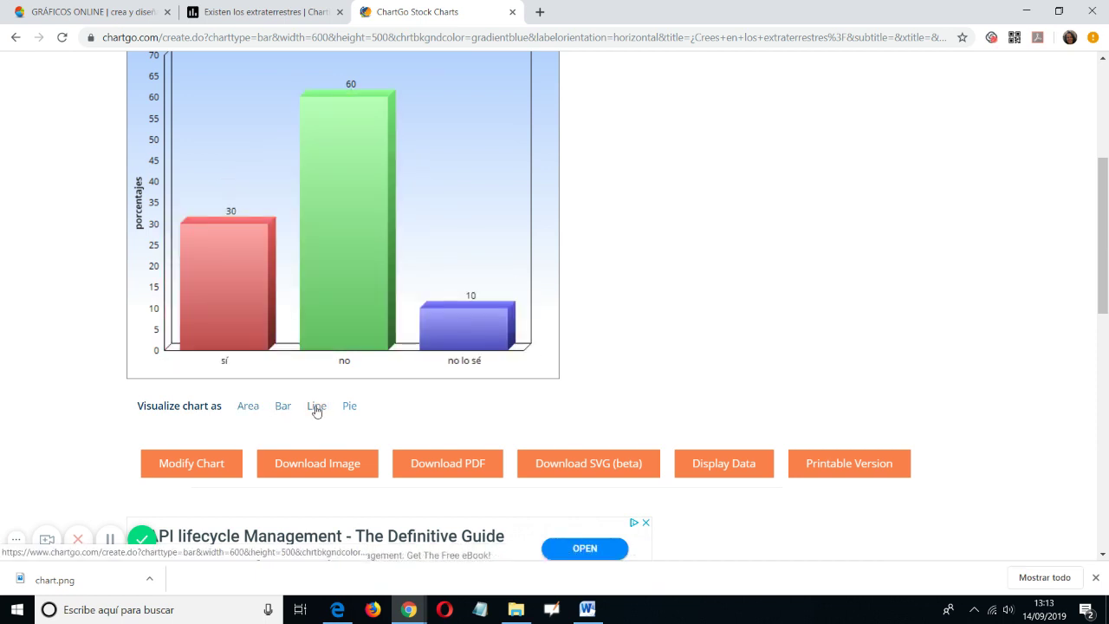
pyautogui.click(317, 408)
pyautogui.click(349, 408)
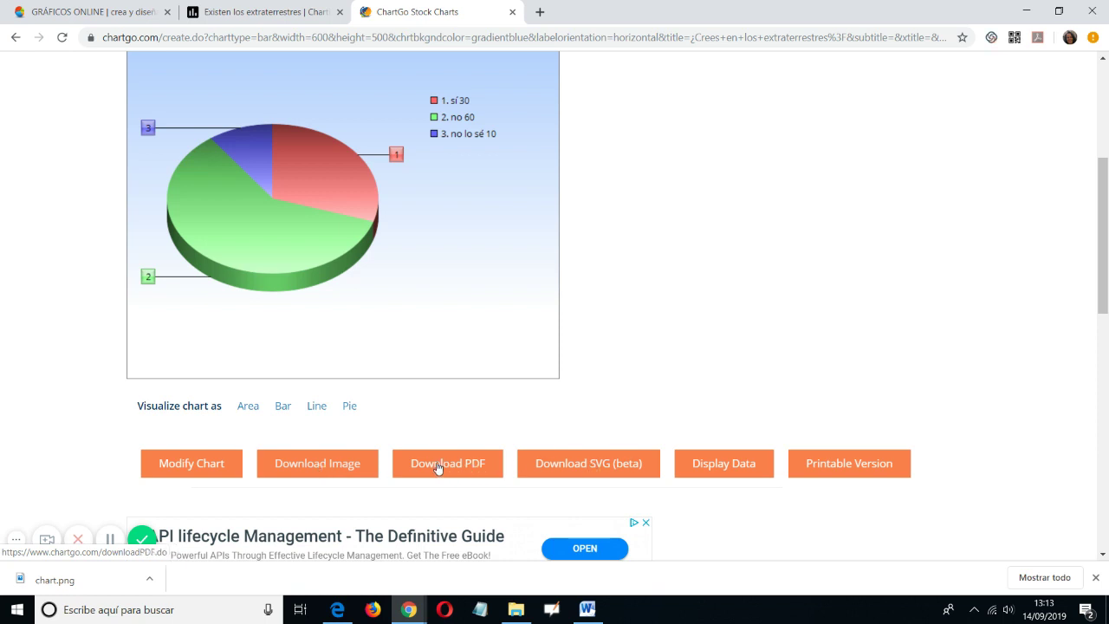
pyautogui.click(227, 460)
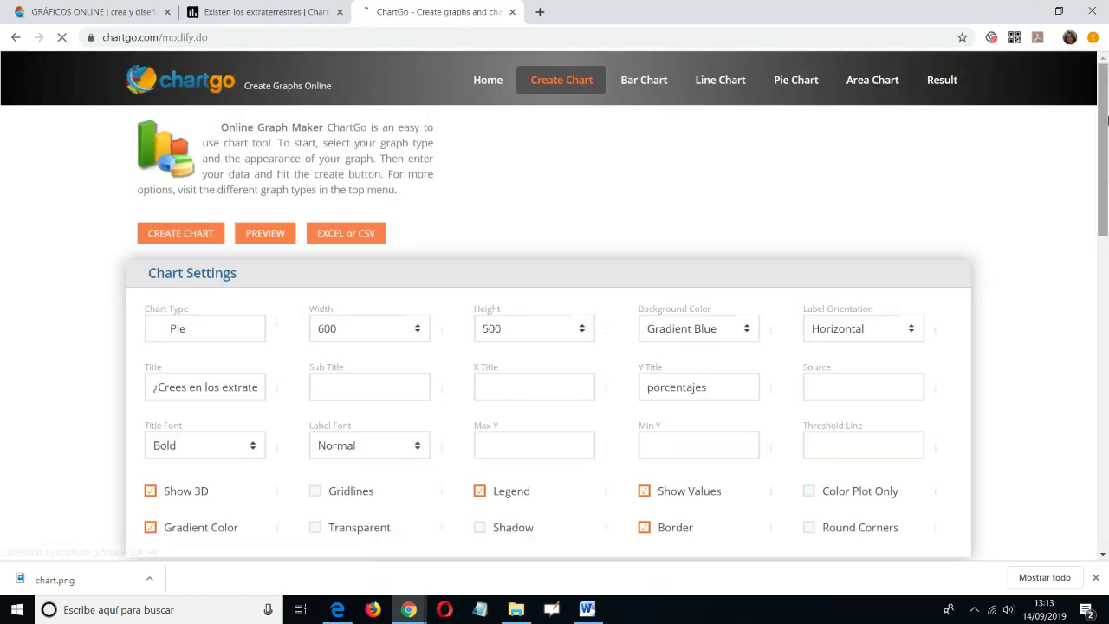
pyautogui.moveTo(1105, 189); pyautogui.dragTo(1106, 160)
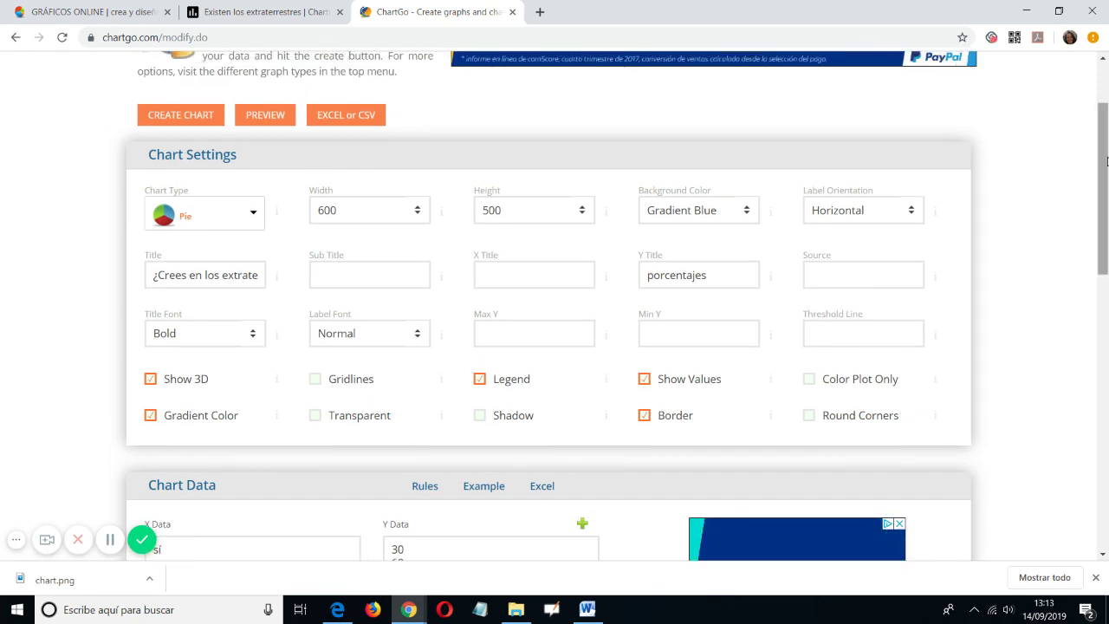